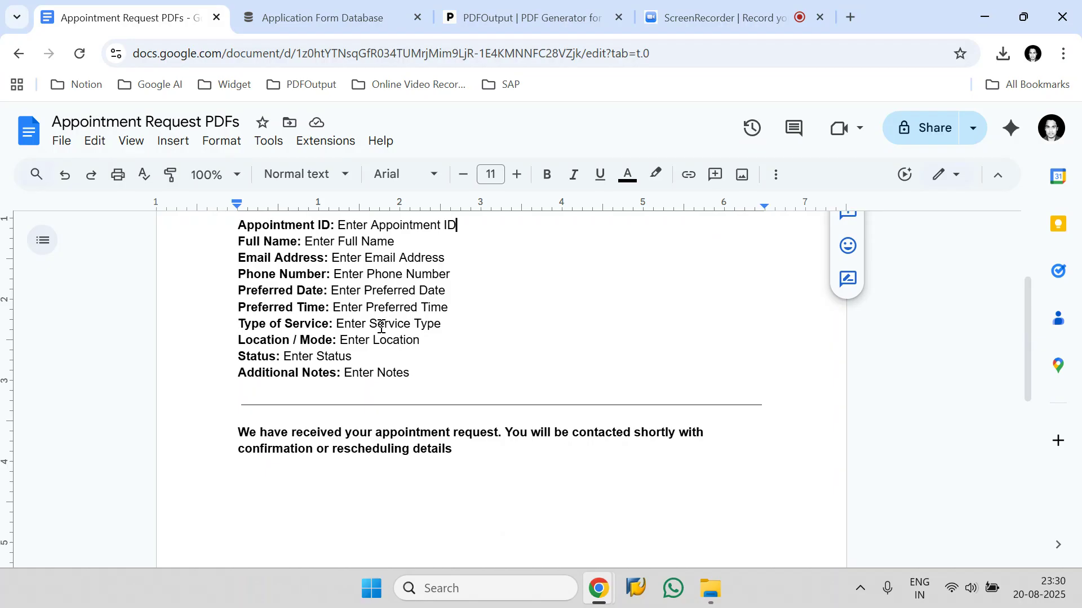
# Narrow the phone_number column in the Application Form Database table.
pyautogui.scroll(3, 441, 314)
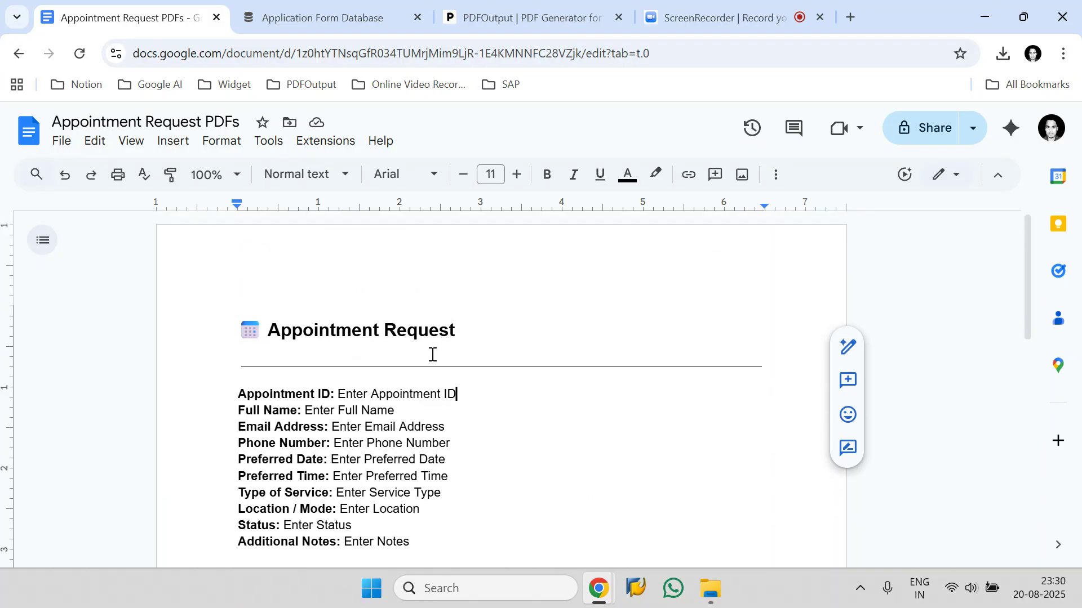
pyautogui.scroll(-2, 432, 354)
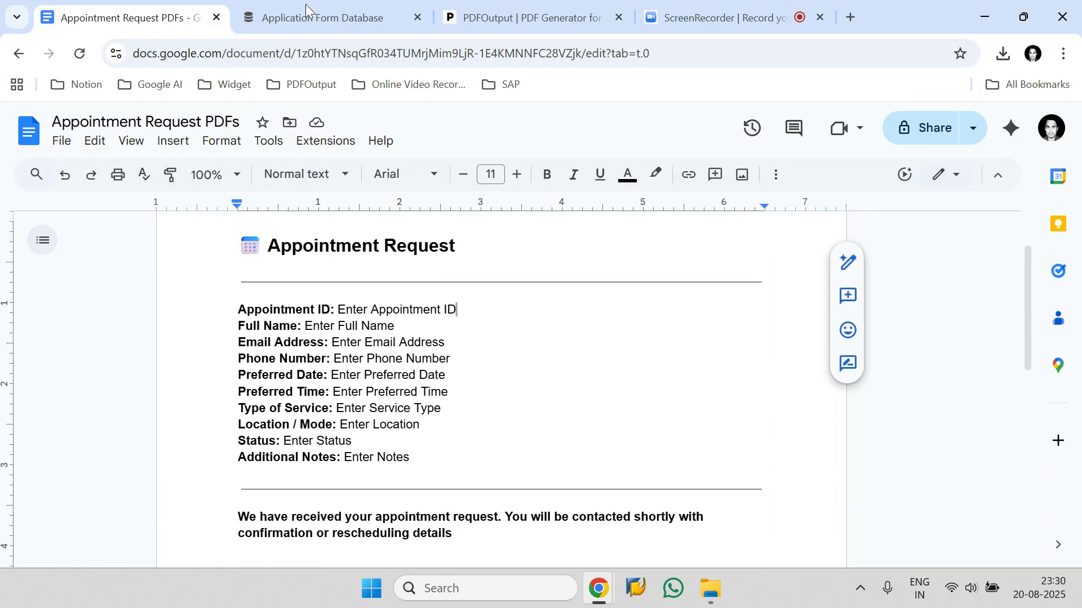
pyautogui.click(307, 16)
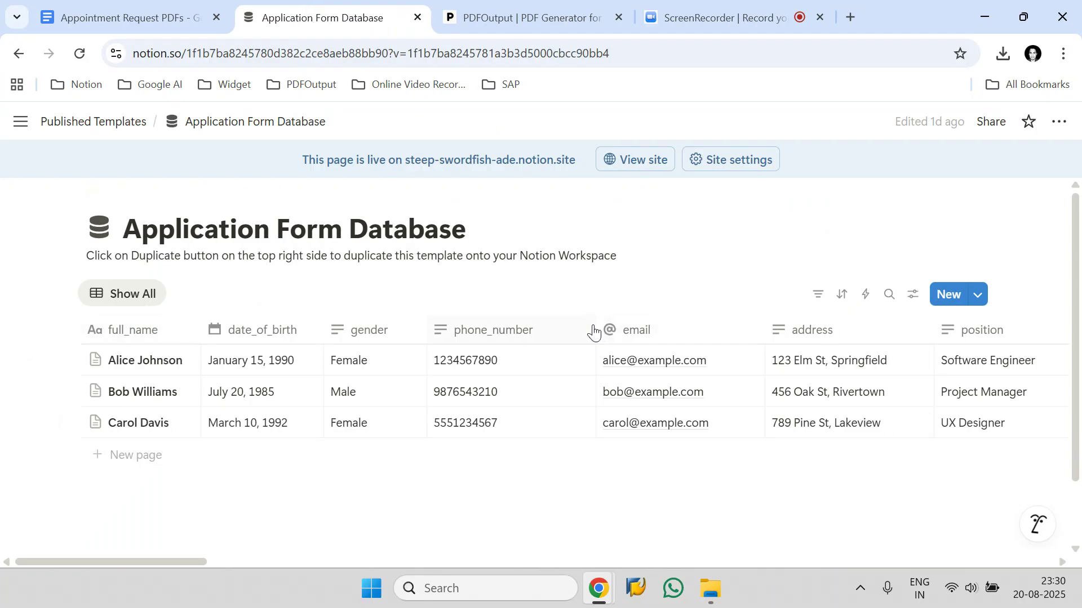
pyautogui.moveTo(586, 328); pyautogui.dragTo(539, 328)
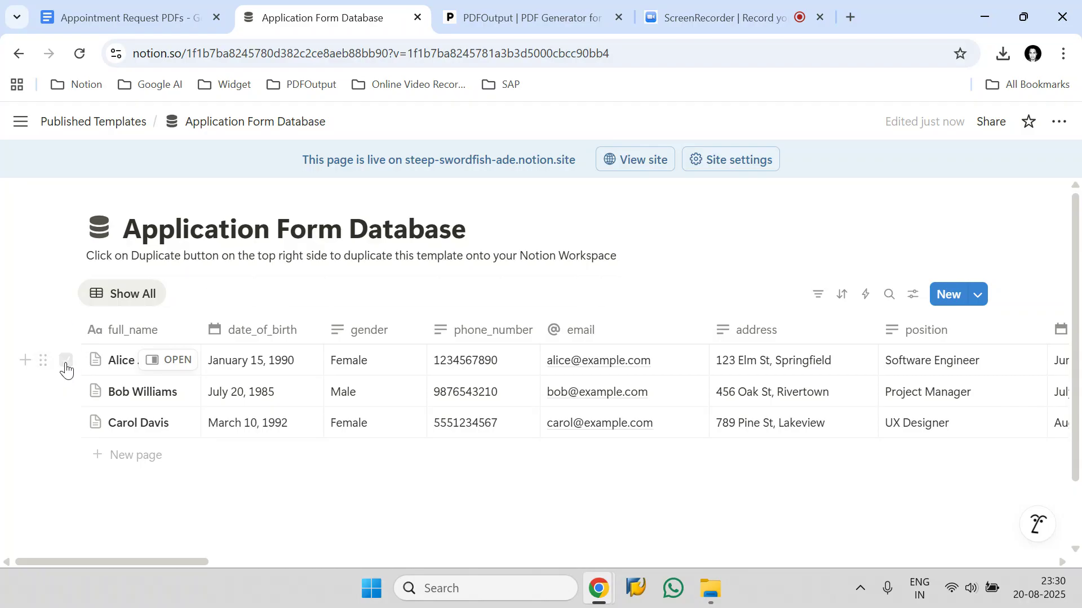
# Select all three records in the Application Form Database.
pyautogui.click(66, 361)
pyautogui.click(66, 394)
pyautogui.click(66, 424)
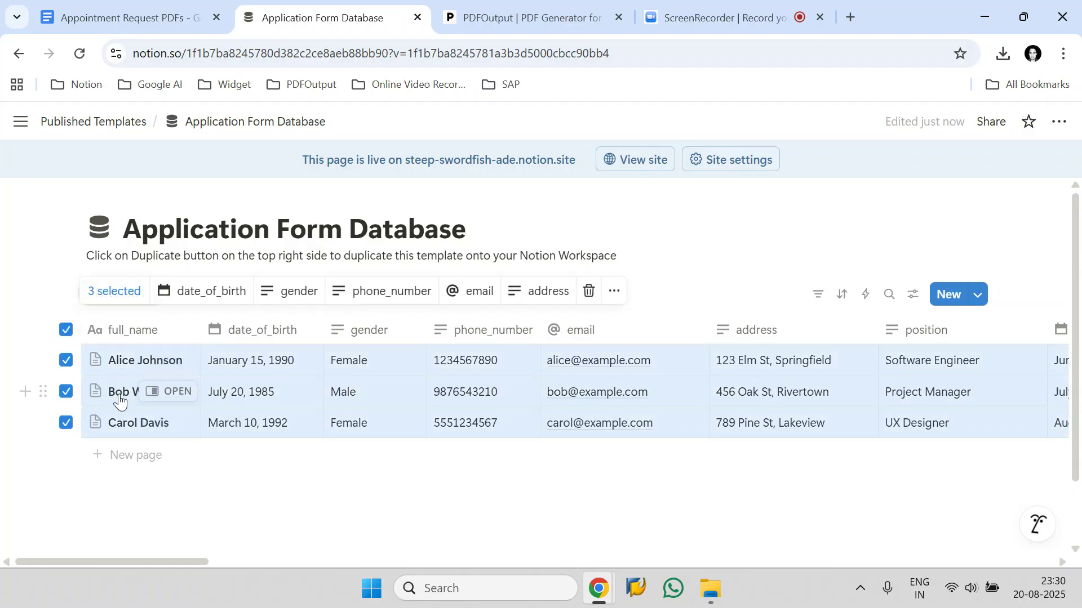
# Review the Appointment Request template document's fields.
pyautogui.click(140, 15)
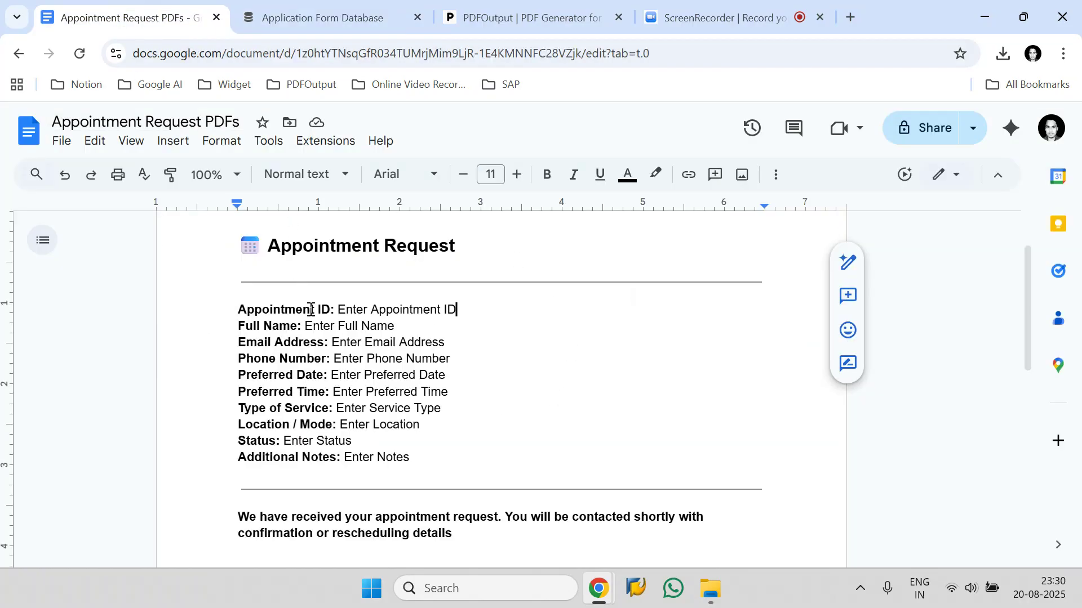
pyautogui.scroll(-1, 441, 321)
pyautogui.scroll(3, 444, 322)
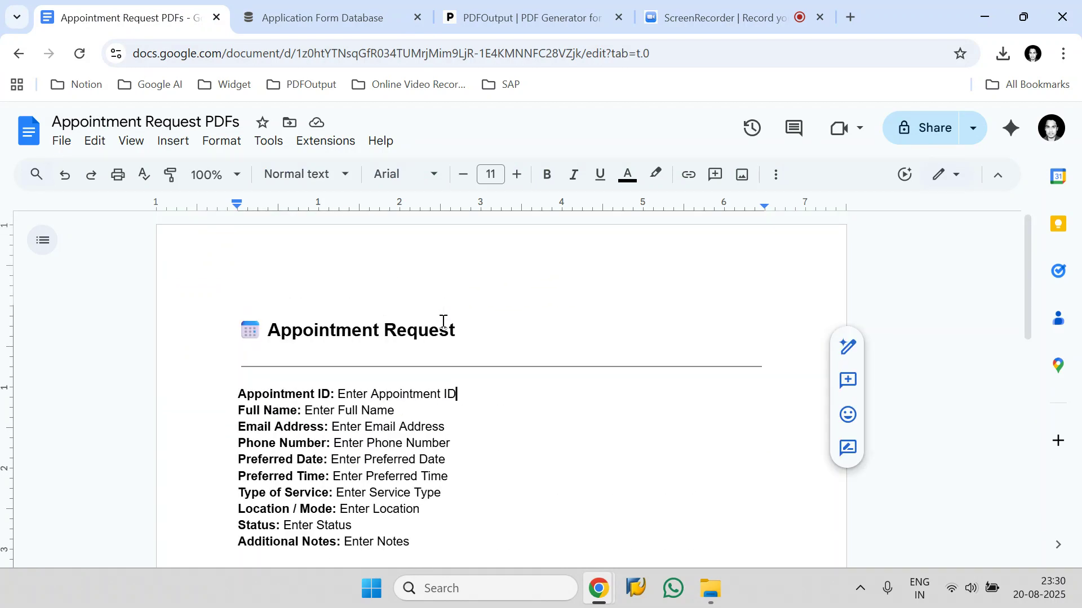
pyautogui.click(285, 17)
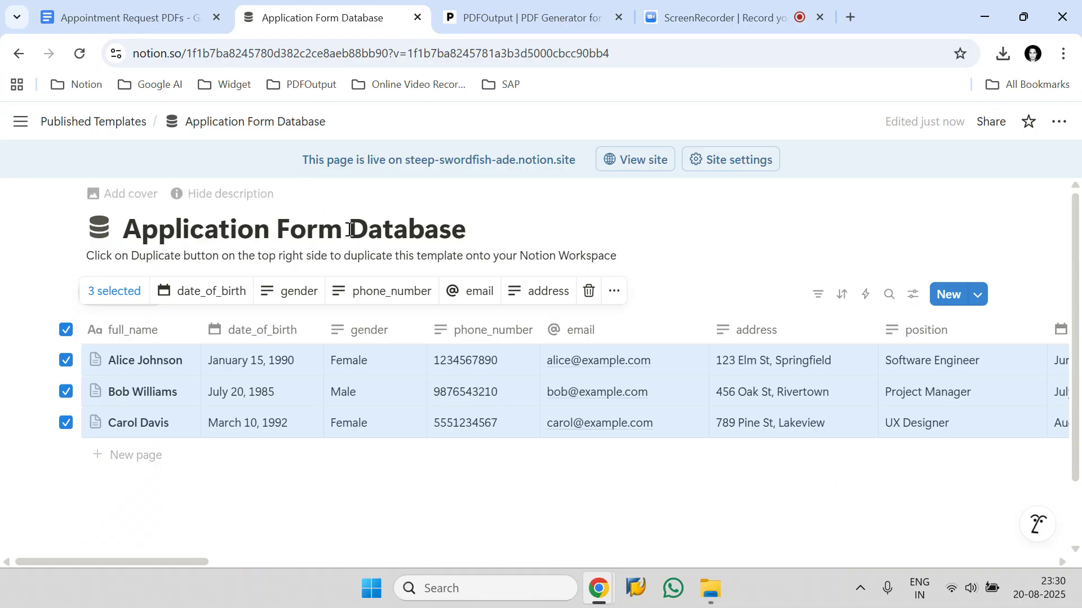
# Open the PDFOutput home page by removing callback from its address.
pyautogui.click(499, 7)
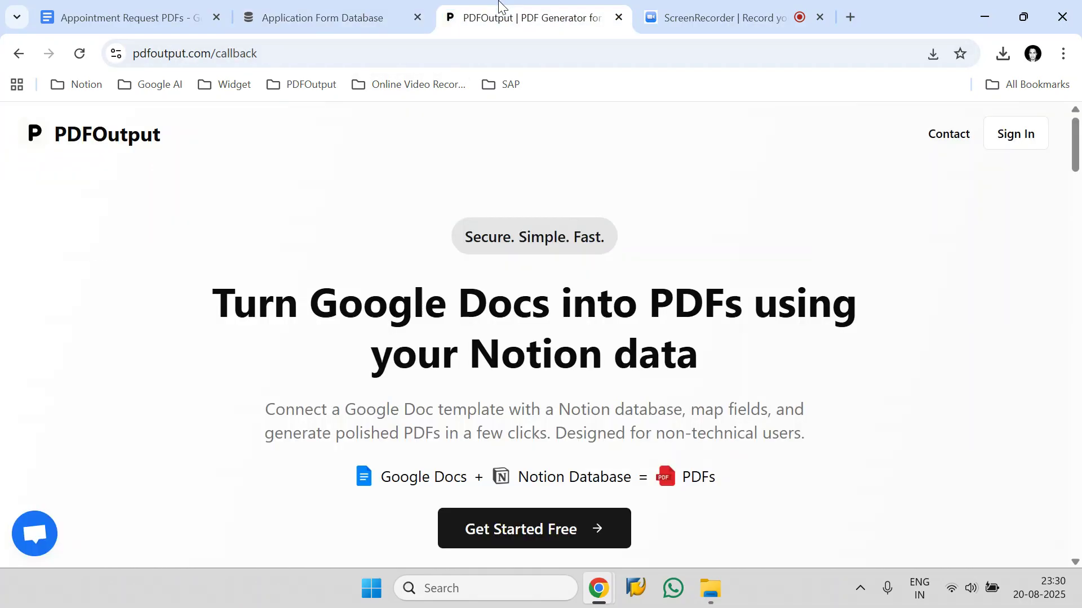
pyautogui.doubleClick(229, 52)
pyautogui.press('BackSpace')
pyautogui.press('Return')
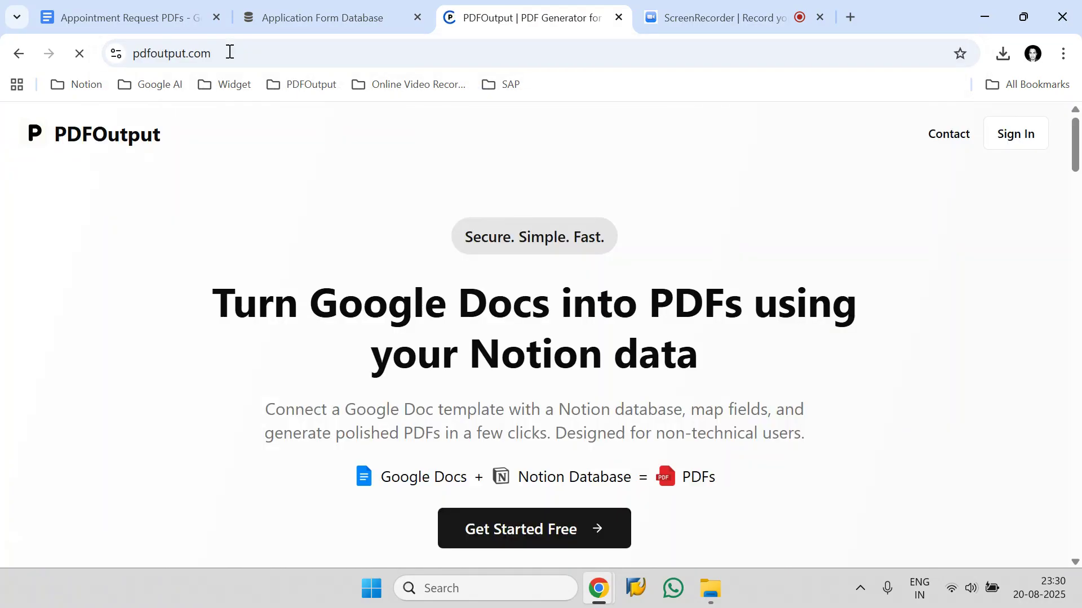
# Start signing in to PDFOutput with Google and choose the Google account to use.
pyautogui.scroll(-3, 547, 310)
pyautogui.scroll(3, 543, 308)
pyautogui.click(541, 539)
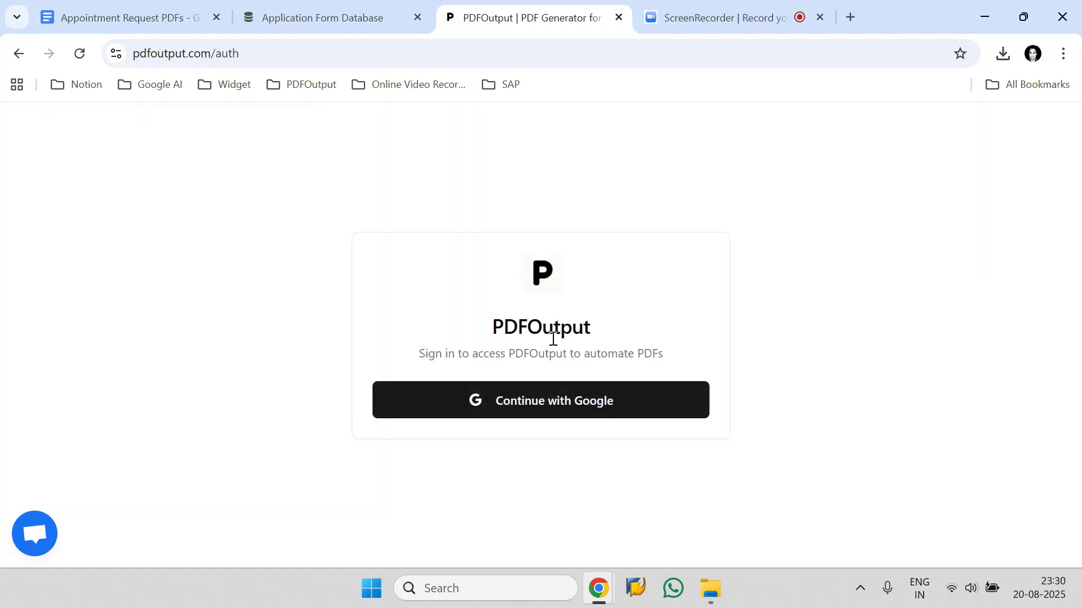
pyautogui.click(556, 402)
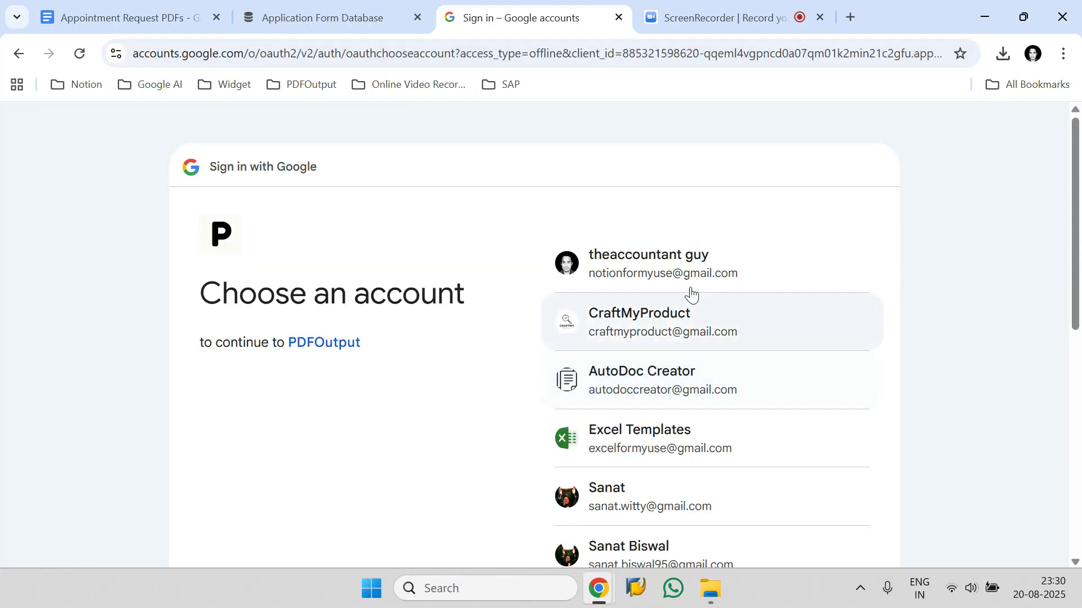
pyautogui.click(757, 262)
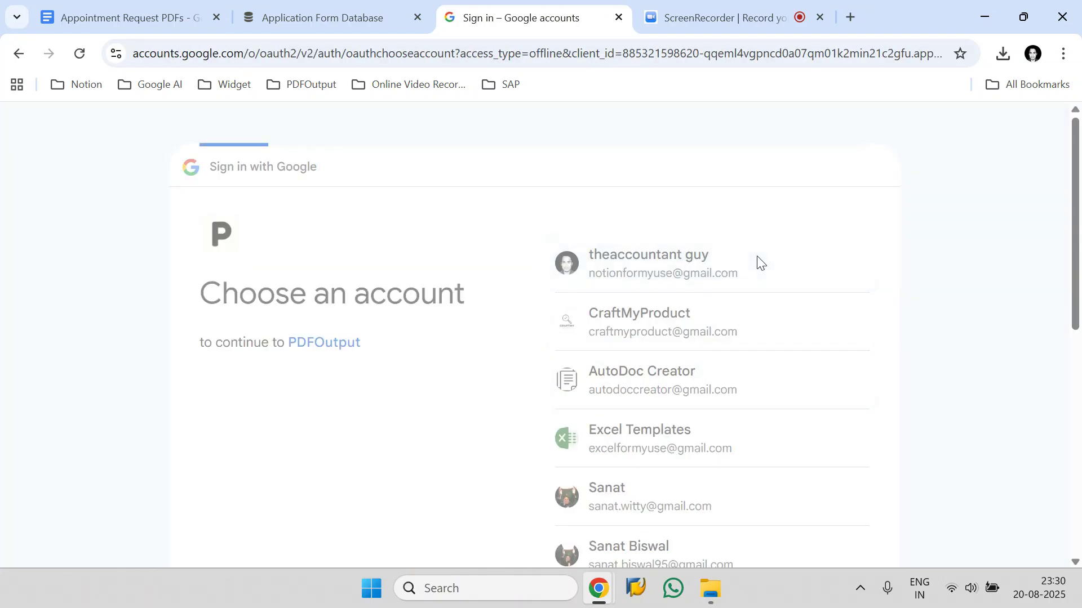
# Grant PDFOutput access to the specific Google Drive files and continue.
pyautogui.scroll(-1, 838, 519)
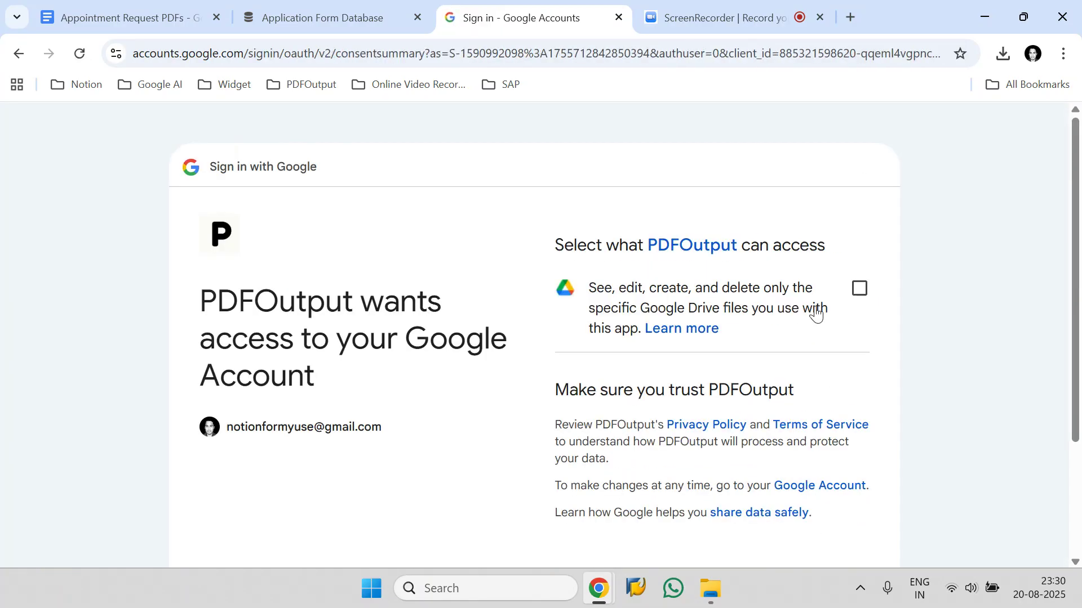
pyautogui.click(861, 298)
pyautogui.scroll(-3, 883, 321)
pyautogui.click(826, 426)
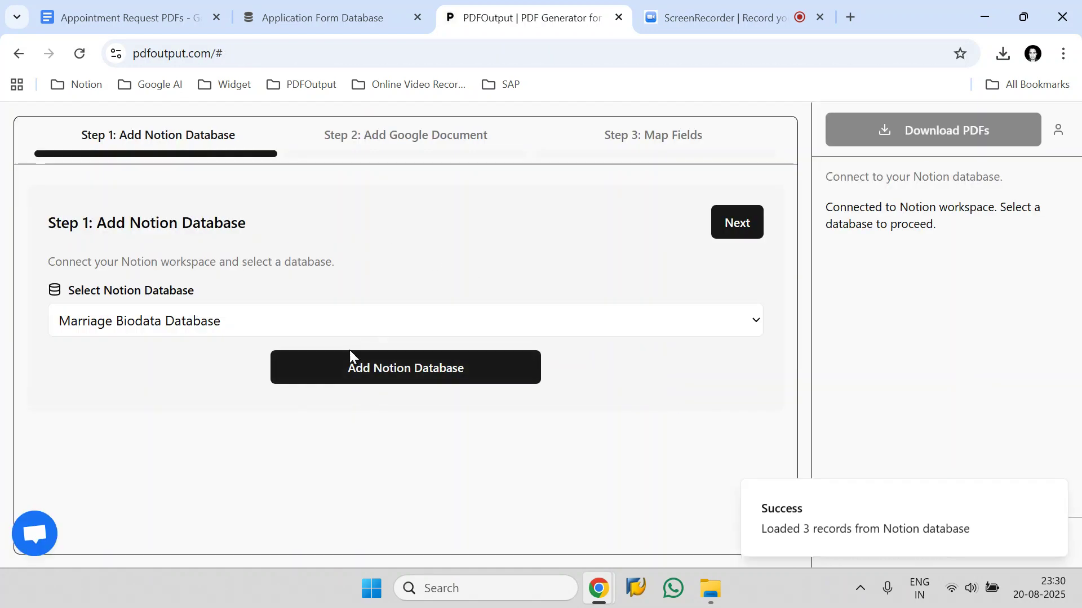
# Start connecting a Notion workspace to PDFOutput via Connect to Notion.
pyautogui.click(478, 373)
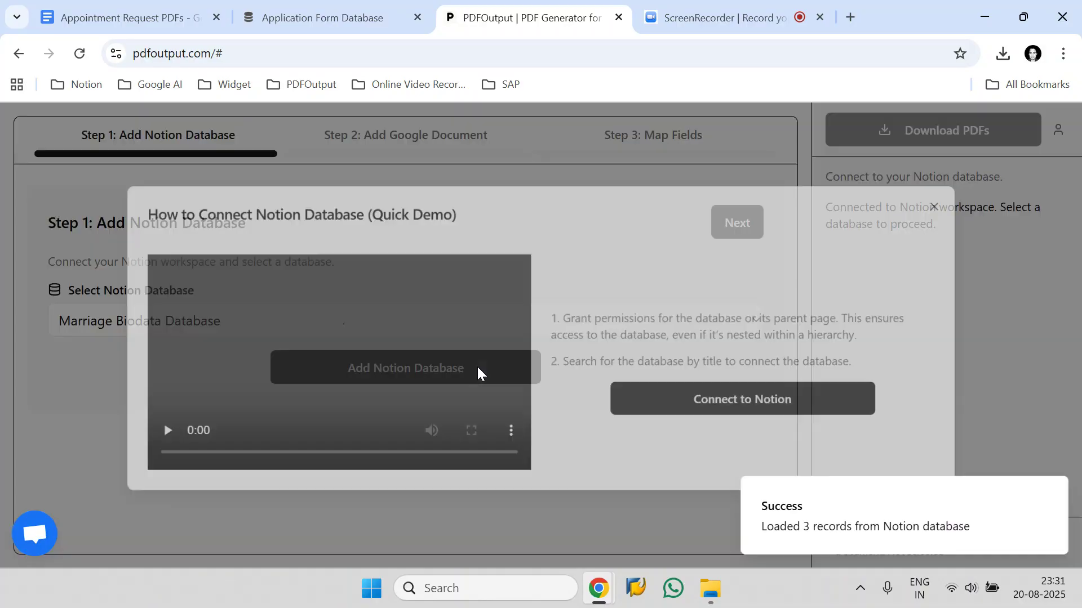
pyautogui.click(797, 407)
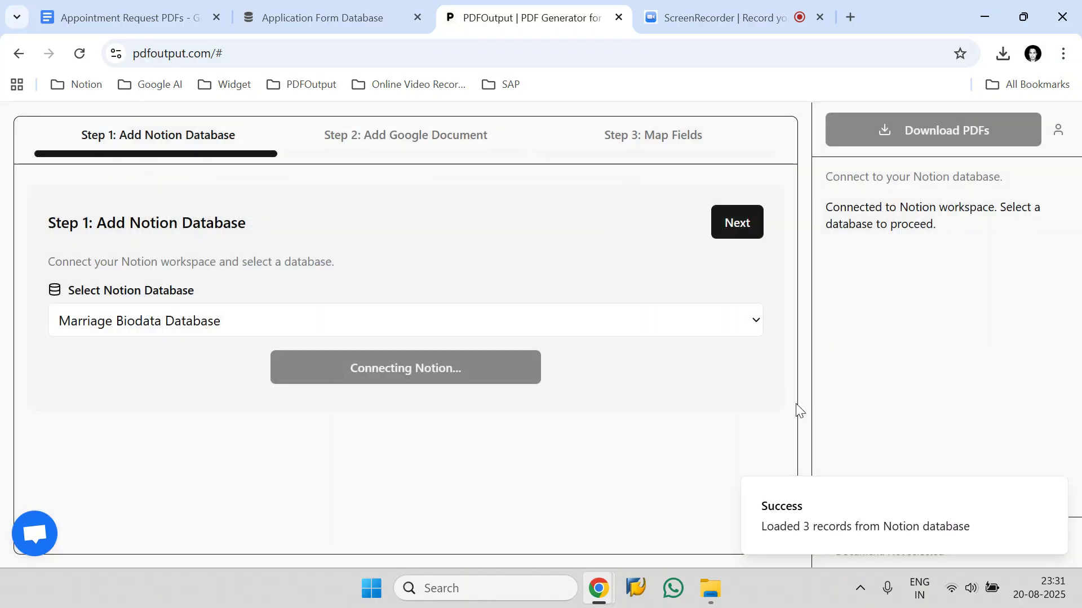
# Copy the Application Form Database title from the Notion page.
pyautogui.click(256, 4)
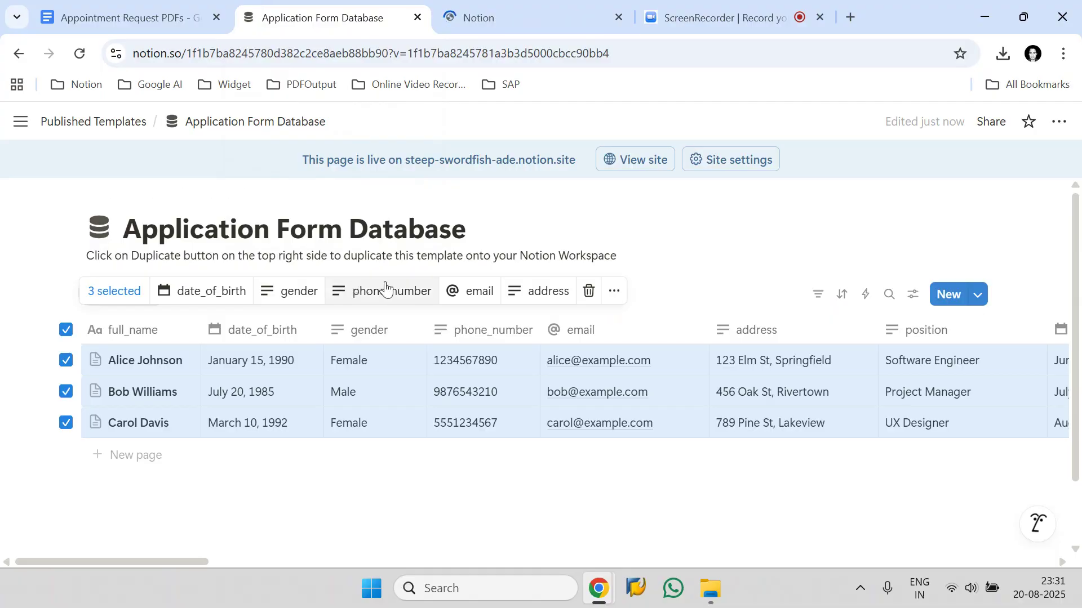
pyautogui.click(466, 232)
pyautogui.moveTo(466, 231); pyautogui.dragTo(127, 238)
pyautogui.rightClick(148, 238)
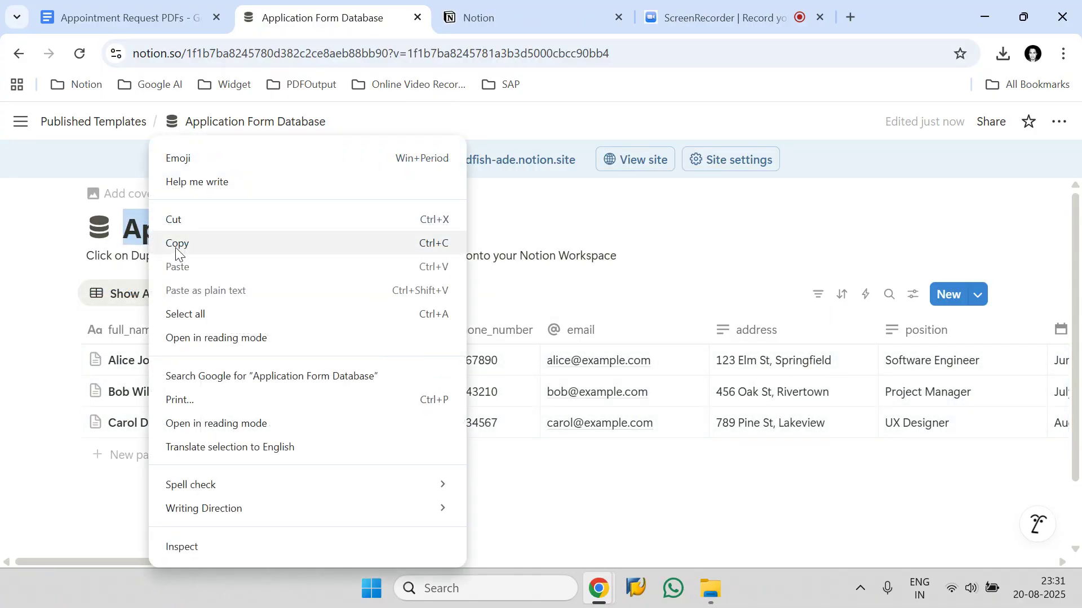
pyautogui.click(177, 243)
# Search the Notion page picker with the copied title and add Application Form Database.
pyautogui.click(473, 16)
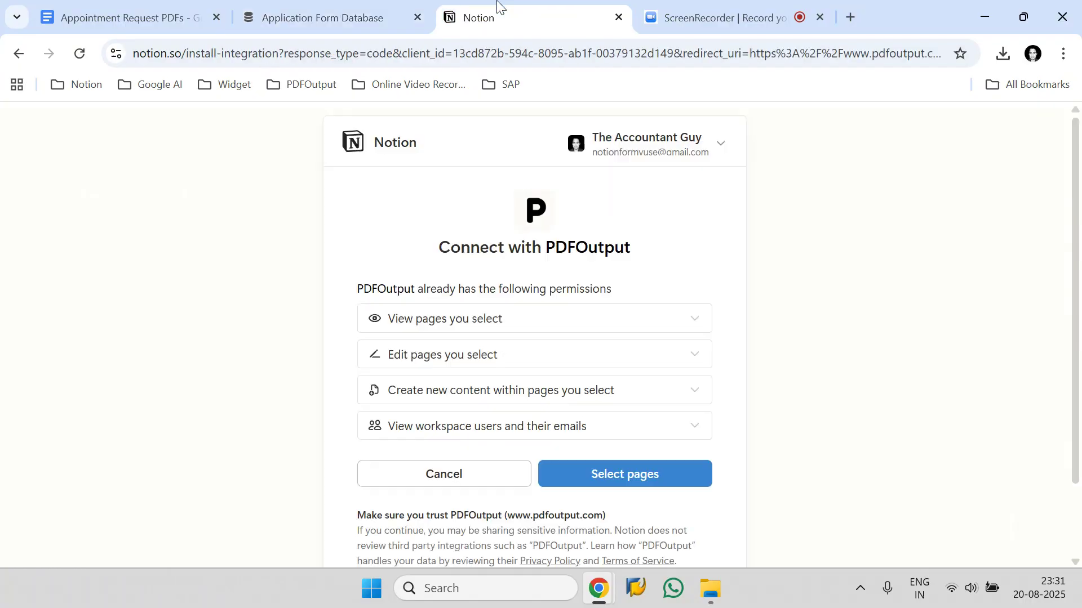
pyautogui.click(645, 475)
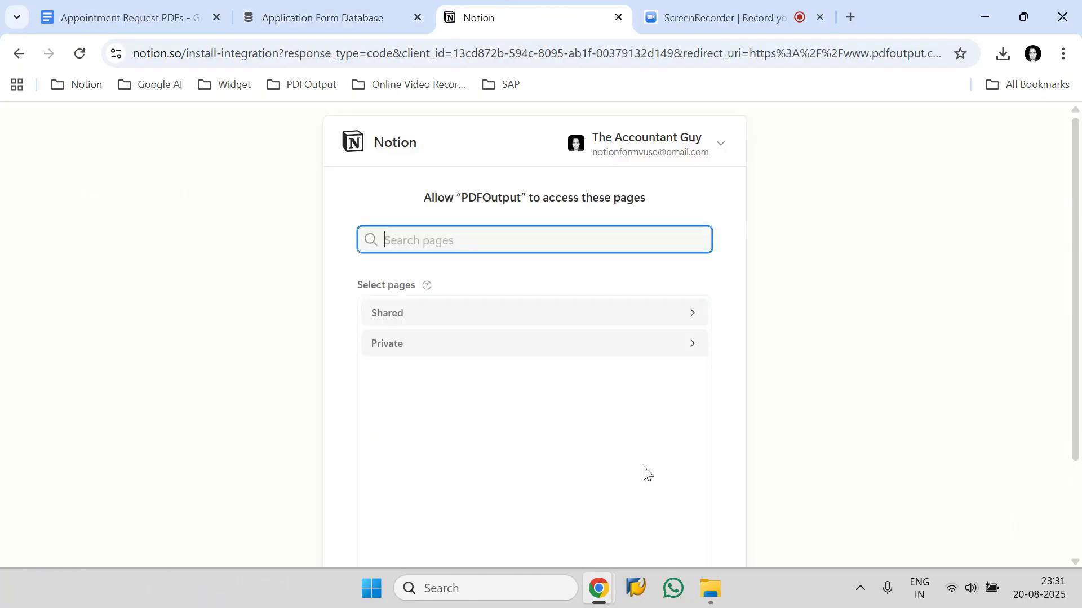
pyautogui.rightClick(443, 246)
pyautogui.click(465, 376)
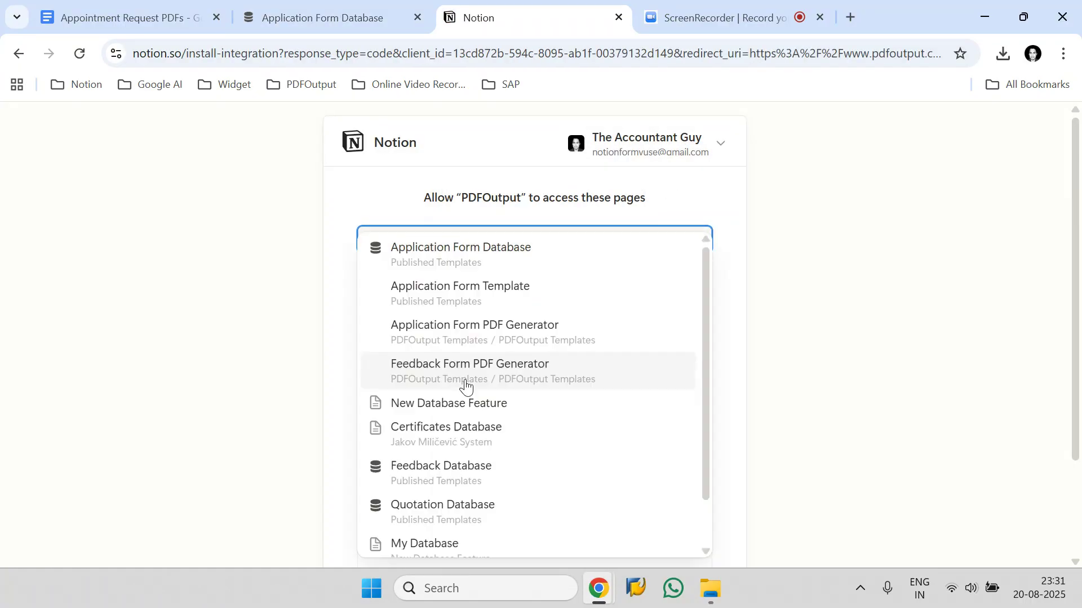
pyautogui.click(597, 265)
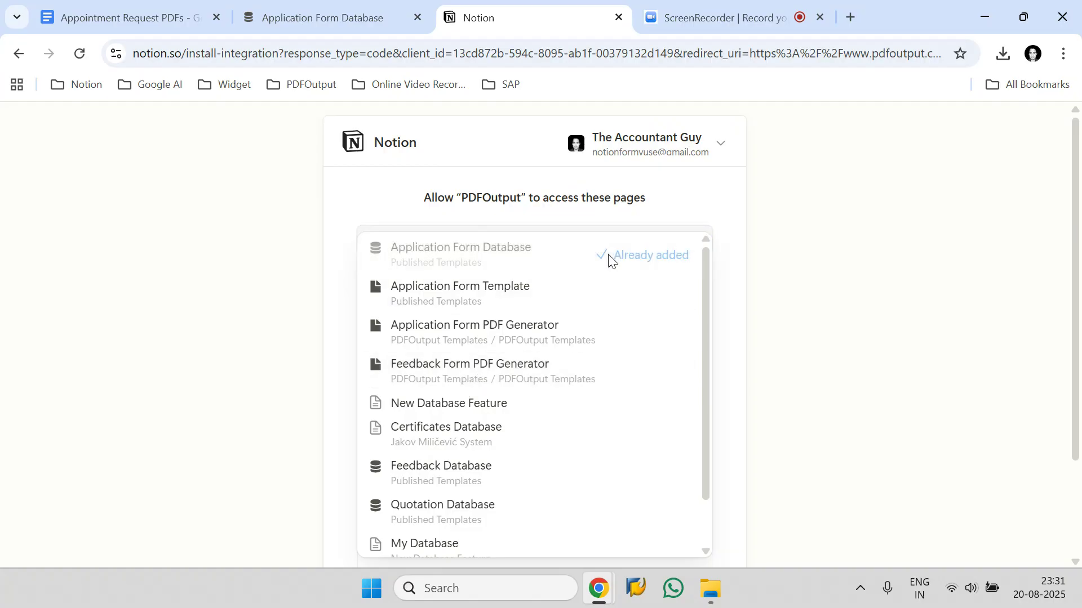
pyautogui.click(688, 199)
# Allow PDFOutput access to the selected Notion pages.
pyautogui.click(669, 343)
pyautogui.scroll(-2, 637, 343)
pyautogui.scroll(1, 503, 324)
pyautogui.scroll(2, 503, 324)
pyautogui.scroll(-3, 652, 394)
pyautogui.scroll(-3, 693, 427)
pyautogui.click(634, 500)
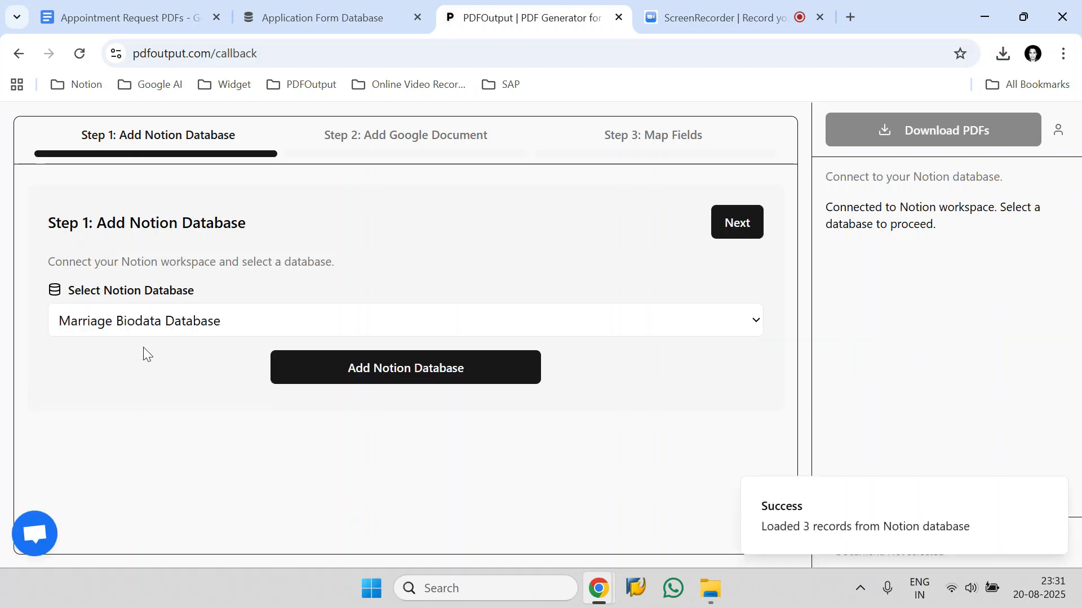
# Reload the databases list, select Application Form Database as the Notion database and proceed.
pyautogui.click(116, 327)
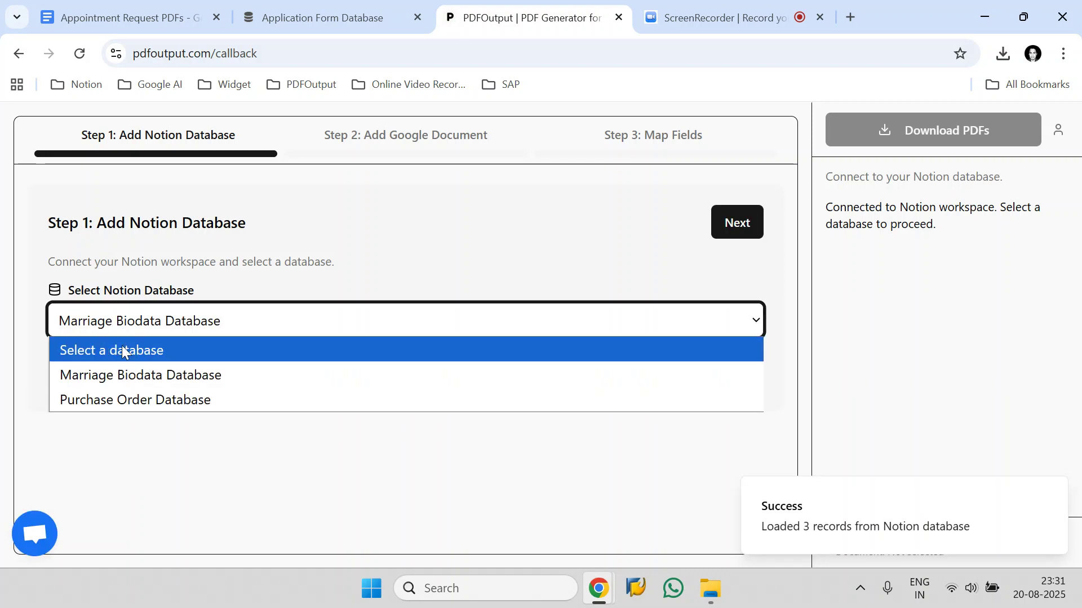
pyautogui.click(128, 317)
pyautogui.click(78, 52)
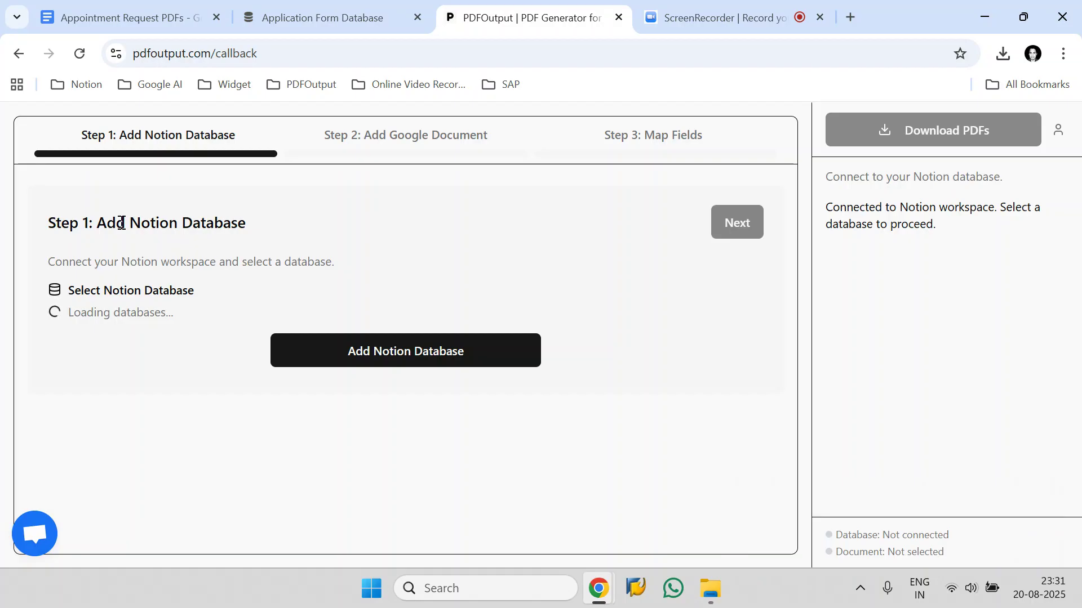
pyautogui.click(142, 319)
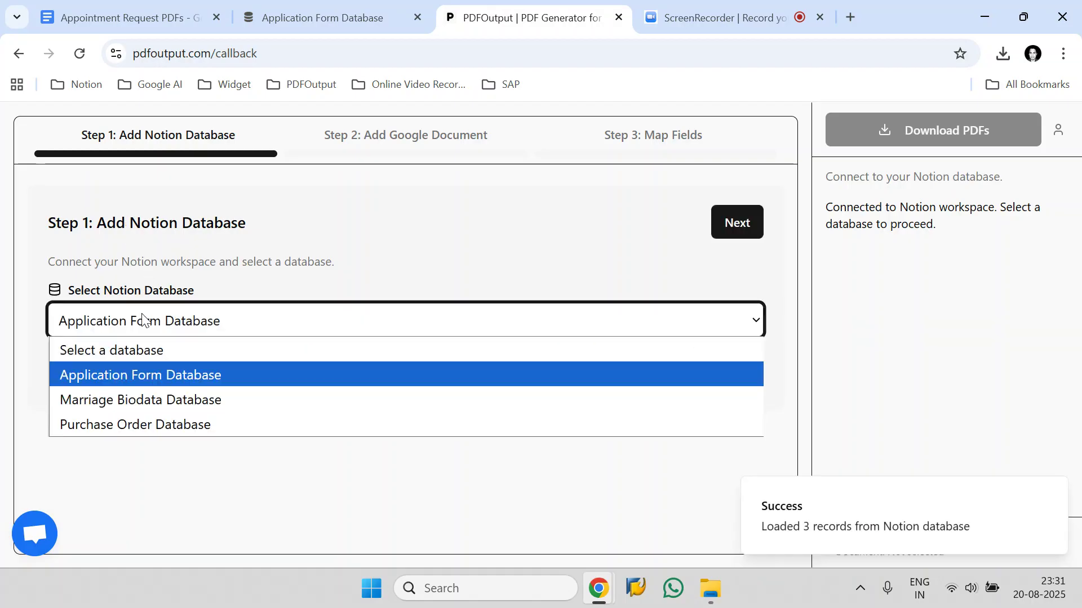
pyautogui.click(135, 377)
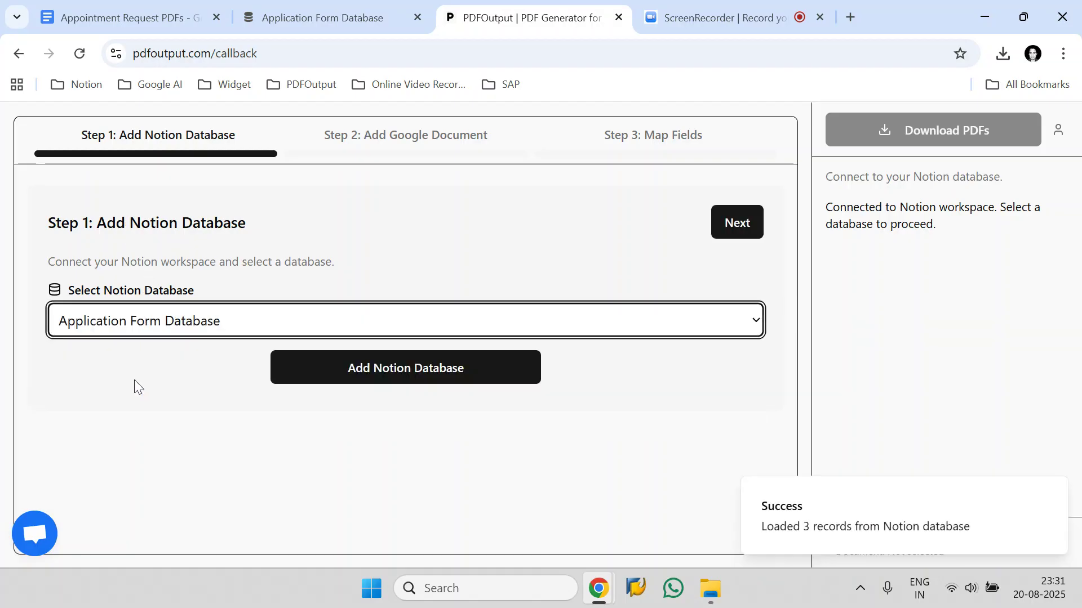
pyautogui.click(727, 232)
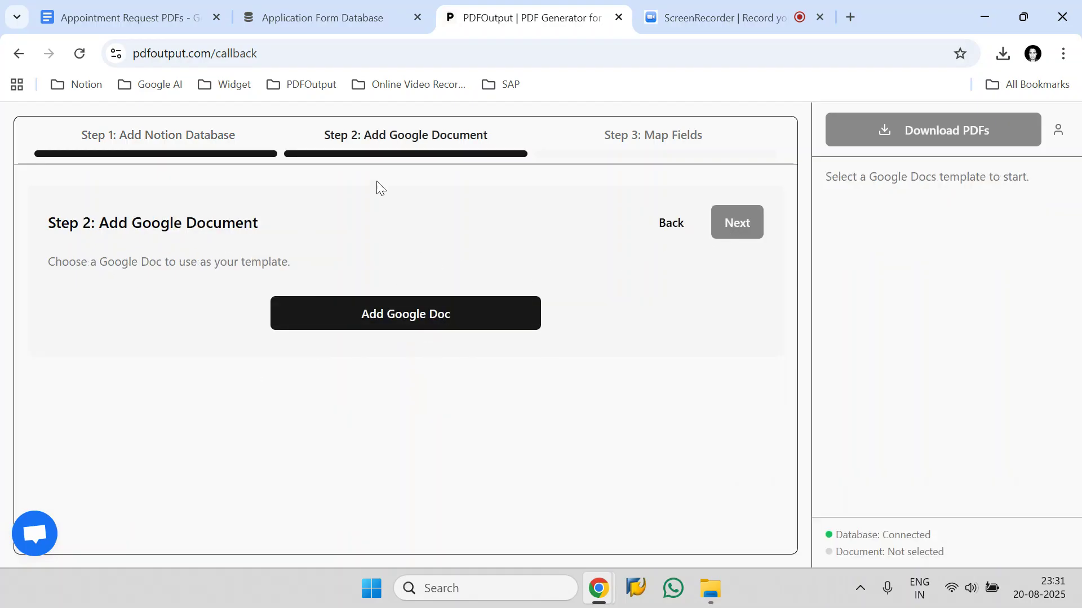
# Copy the Google Doc's title, Appointment Request PDFs.
pyautogui.click(158, 11)
pyautogui.scroll(-3, 253, 394)
pyautogui.scroll(3, 292, 447)
pyautogui.moveTo(239, 121); pyautogui.dragTo(45, 123)
pyautogui.rightClick(86, 121)
pyautogui.click(145, 241)
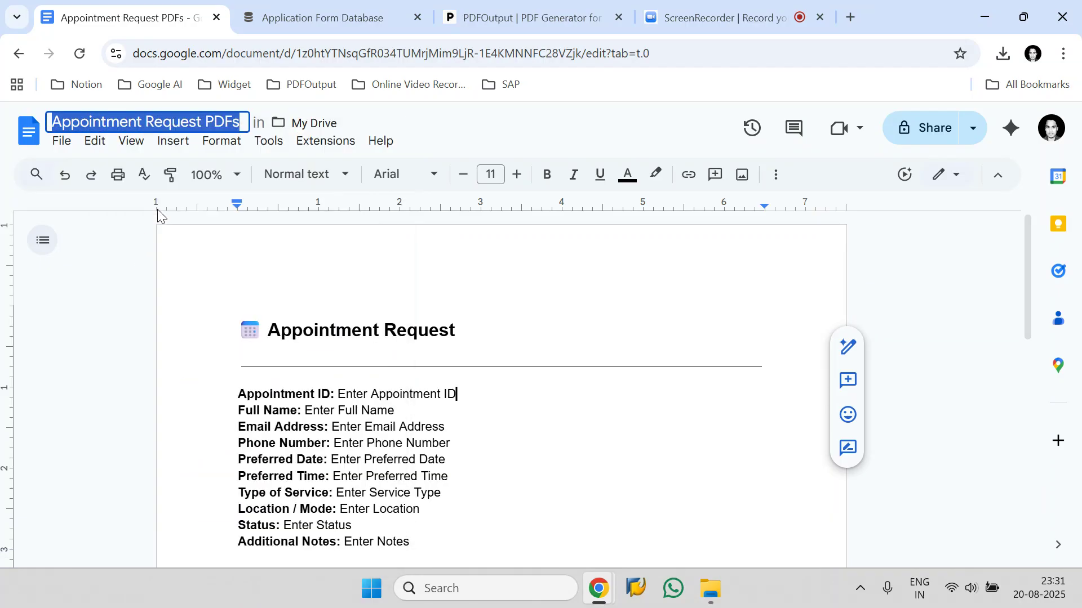
# Open the Google Document picker to add a template document.
pyautogui.click(484, 17)
pyautogui.click(440, 321)
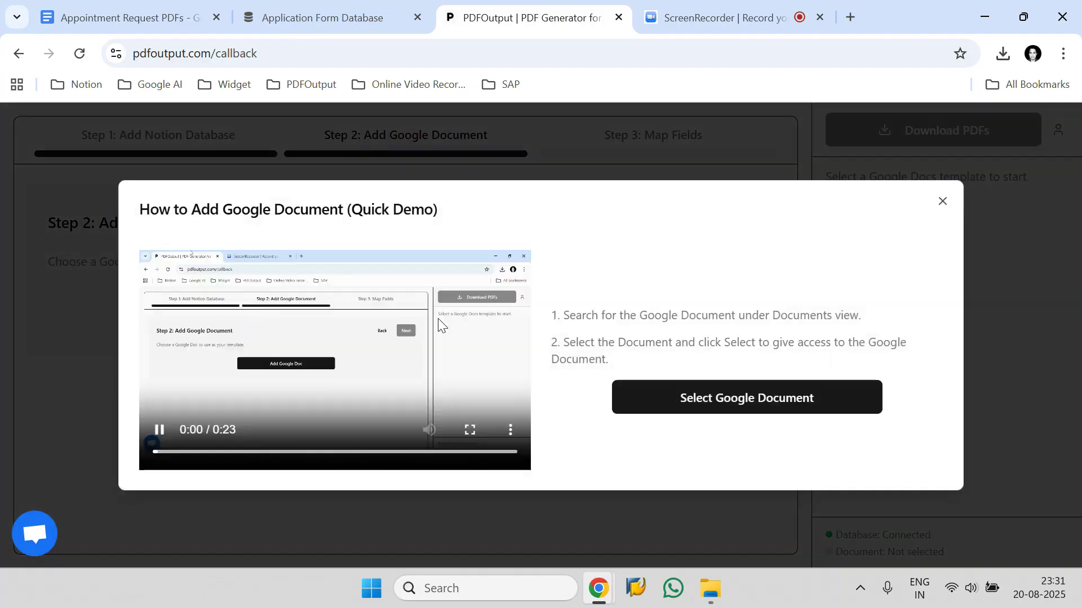
pyautogui.click(643, 401)
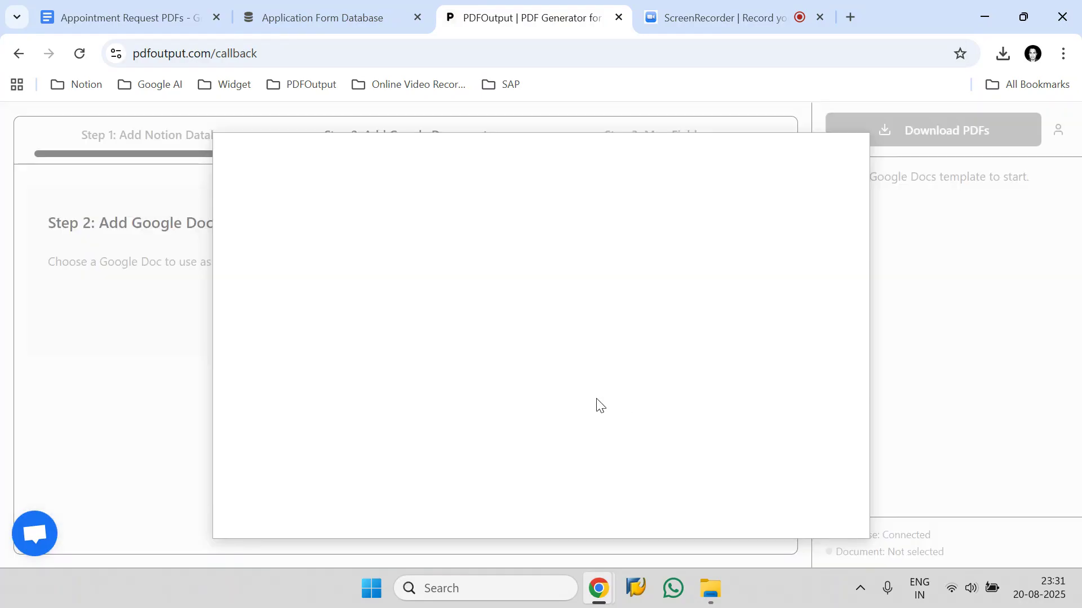
# Search the Documents view for Appointment Request PDFs.
pyautogui.click(350, 202)
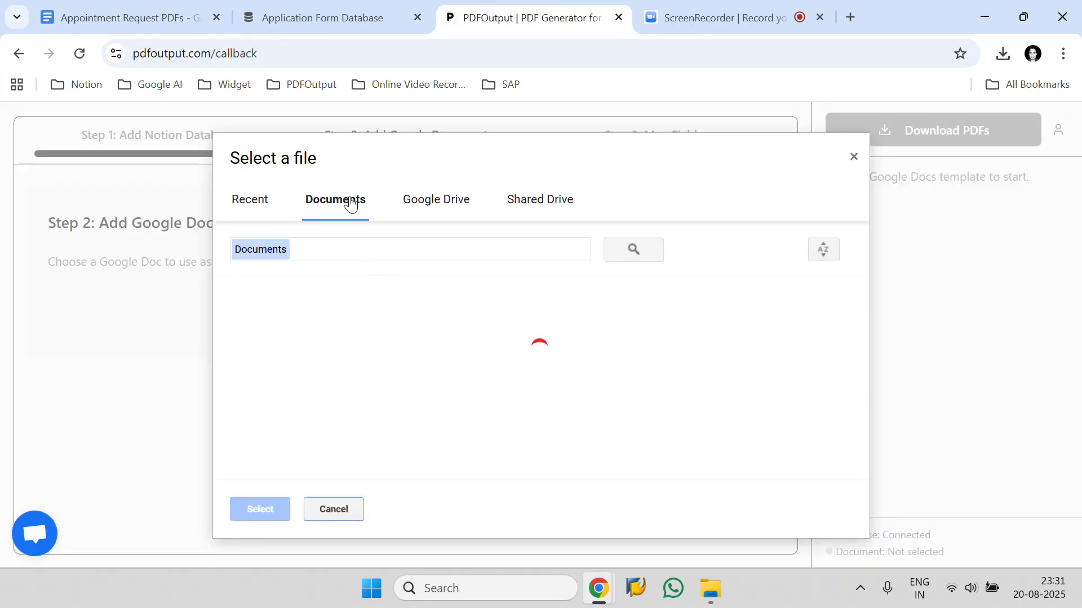
pyautogui.click(327, 250)
pyautogui.hotkey('ctrl', 'v')
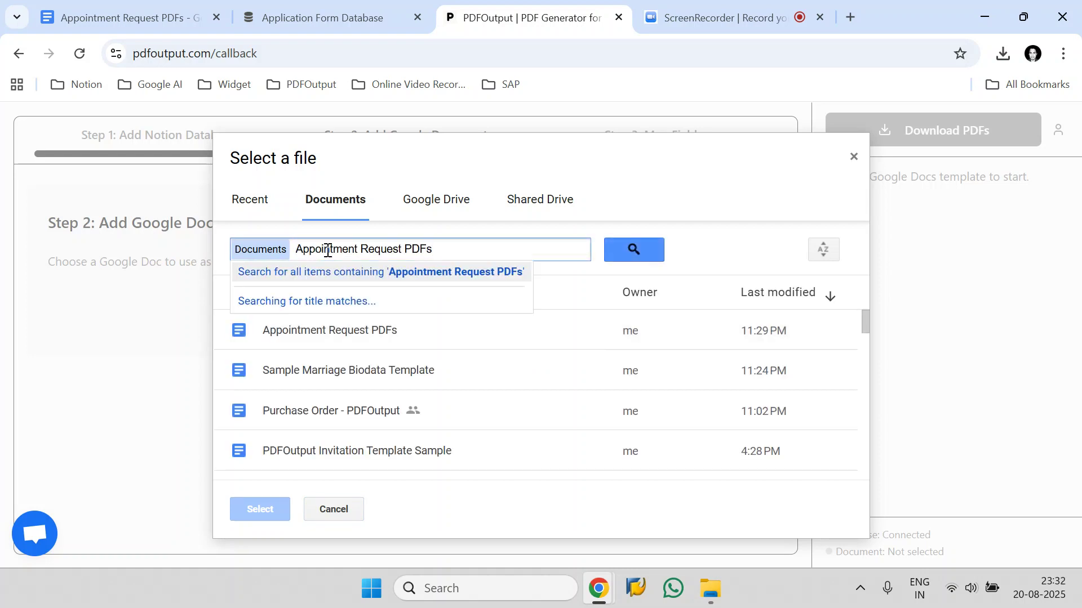
pyautogui.click(453, 273)
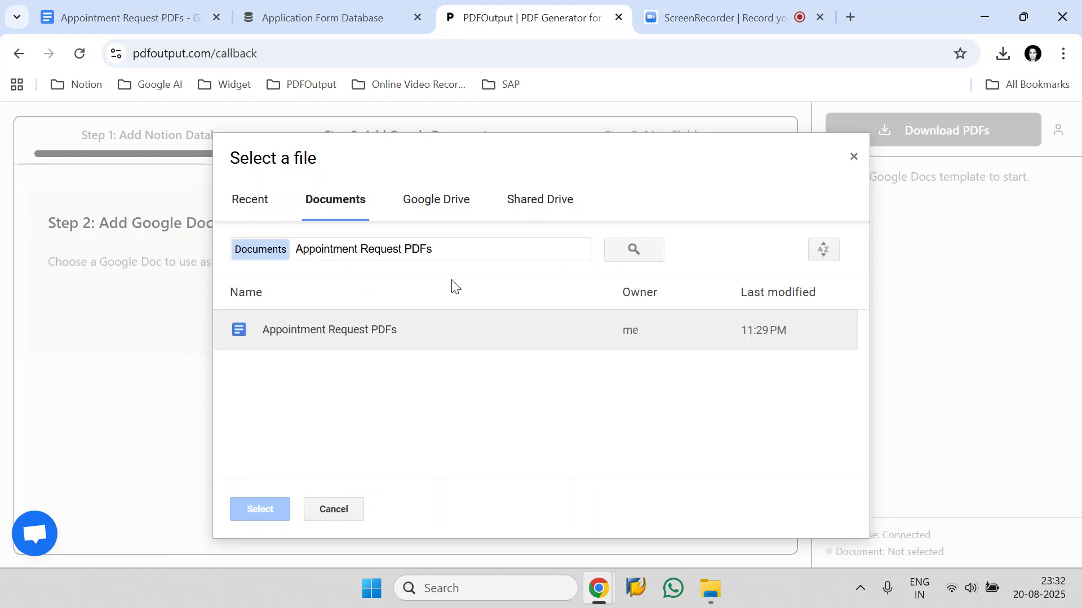
# Select the Appointment Request PDFs document as the template and dismiss the field-mapping demo and instructions.
pyautogui.click(366, 333)
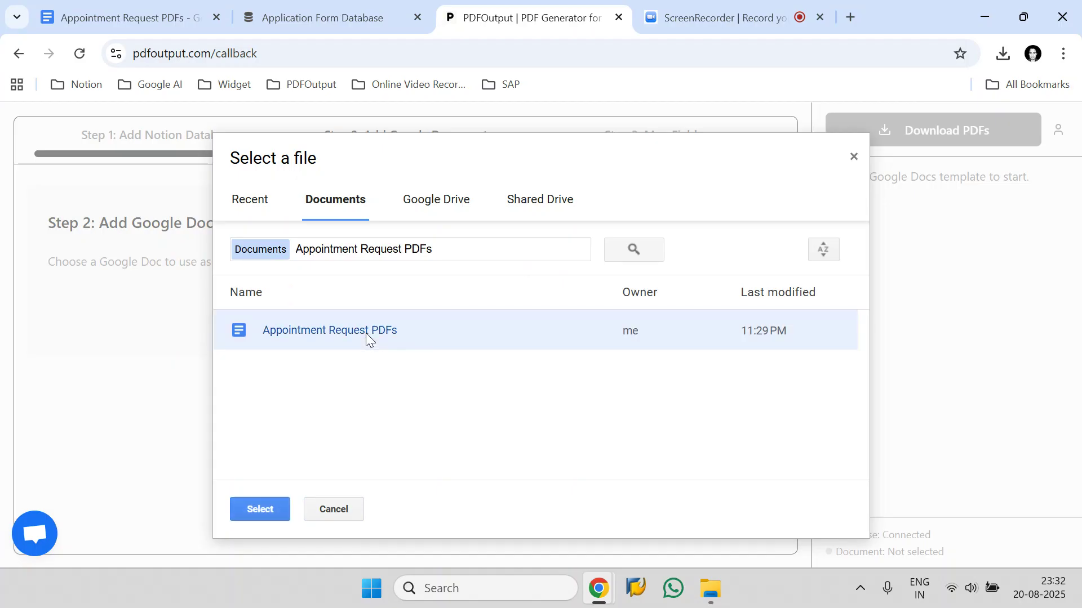
pyautogui.click(264, 510)
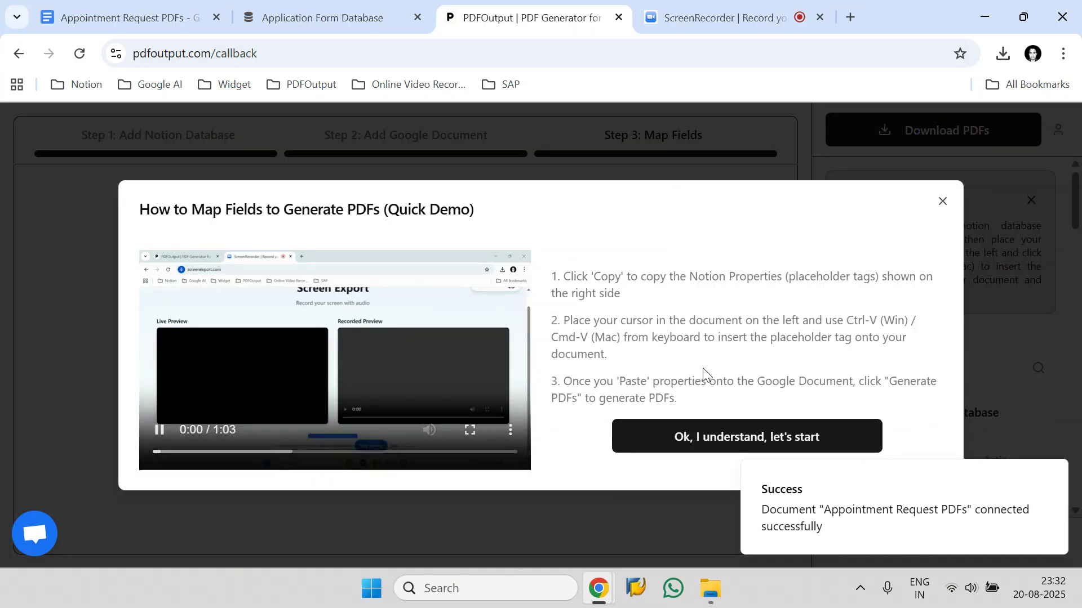
pyautogui.click(940, 203)
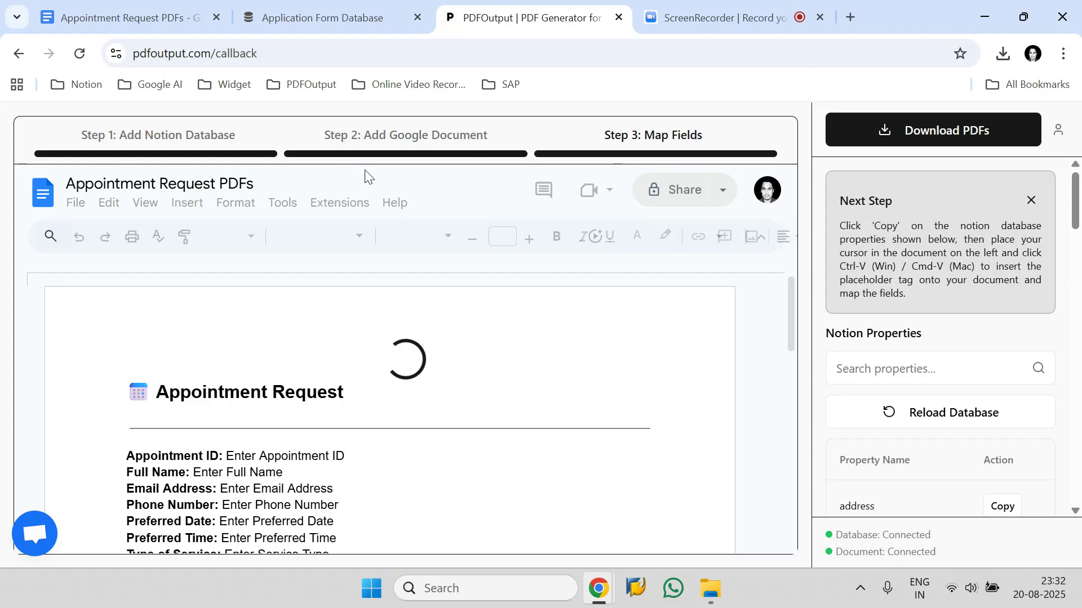
pyautogui.click(1031, 201)
# Browse the list of Notion properties and compare it with the database columns in Notion.
pyautogui.scroll(-2, 546, 360)
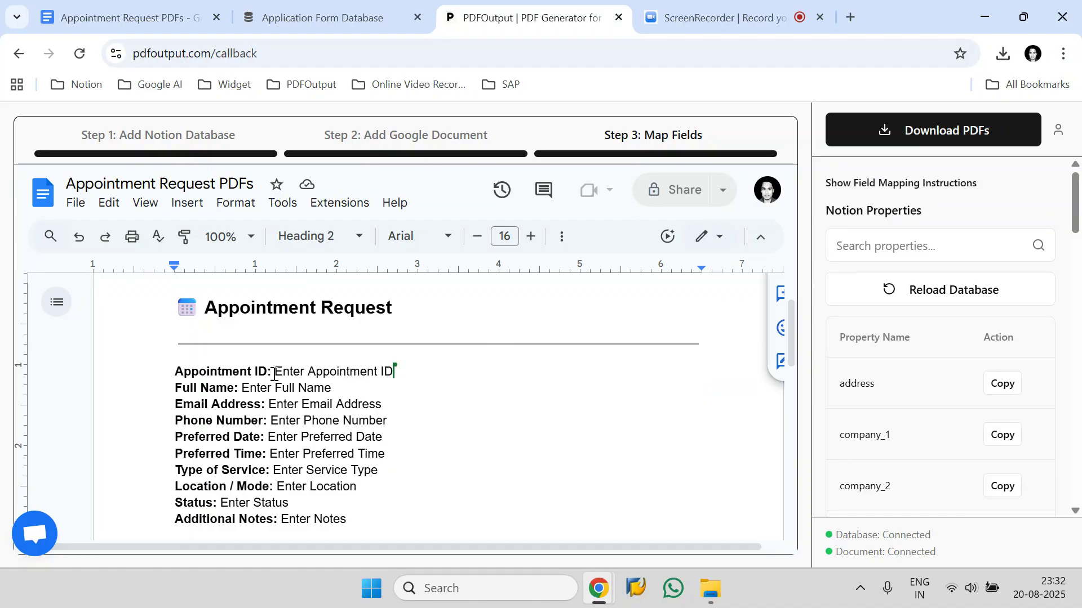
pyautogui.scroll(-10, 924, 350)
pyautogui.scroll(-10, 934, 349)
pyautogui.scroll(9, 933, 350)
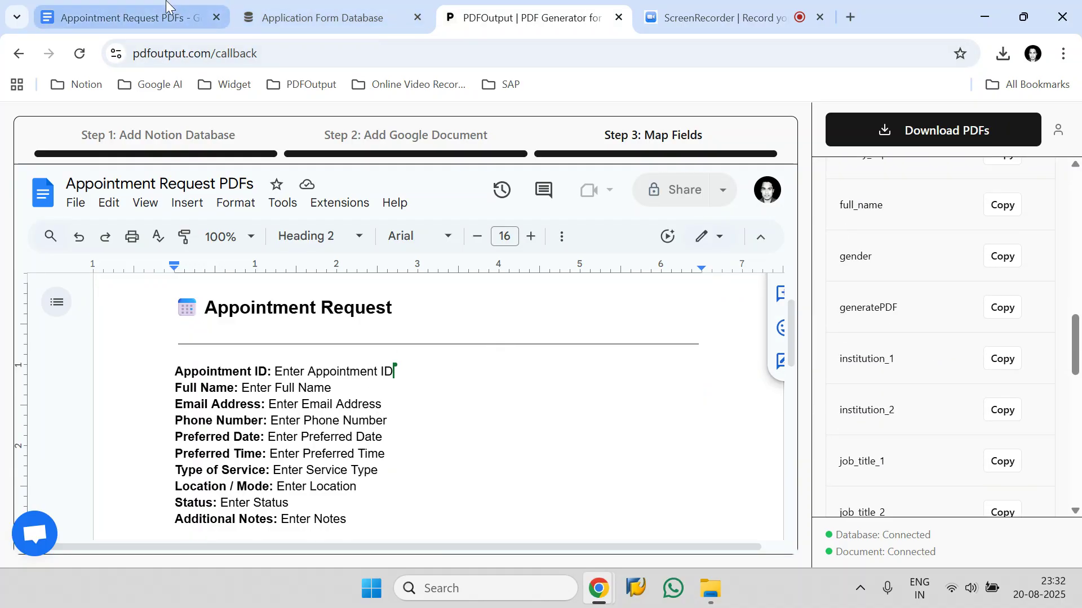
pyautogui.click(282, 17)
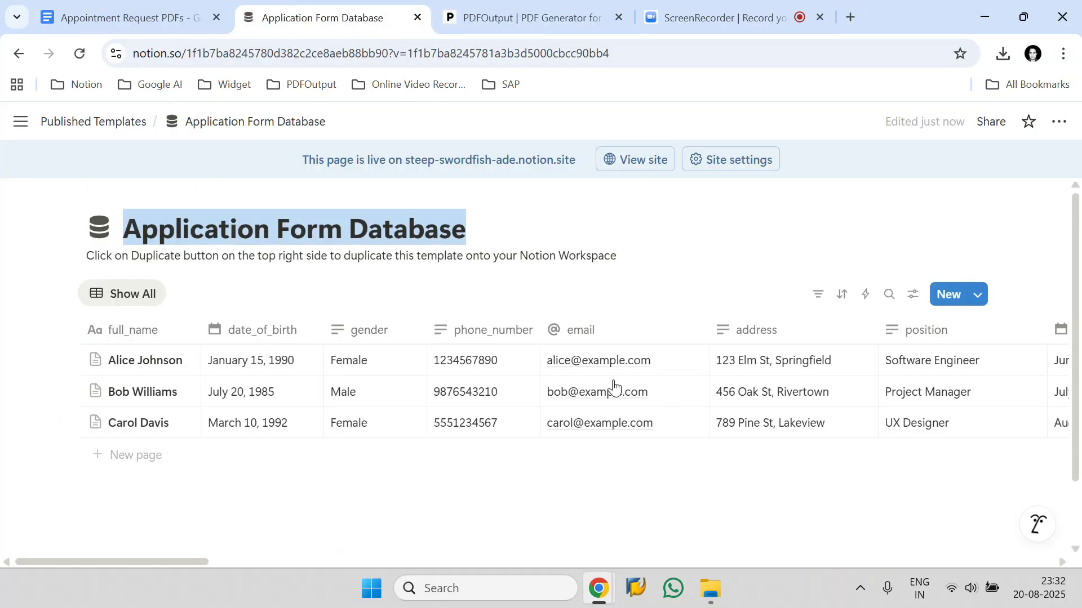
pyautogui.click(524, 16)
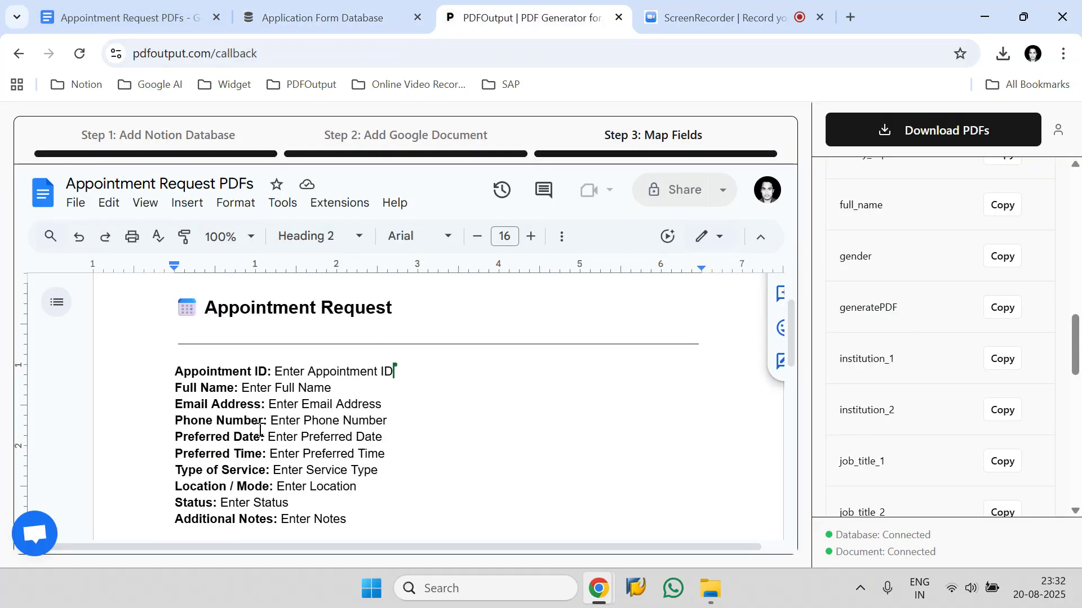
pyautogui.scroll(12, 938, 423)
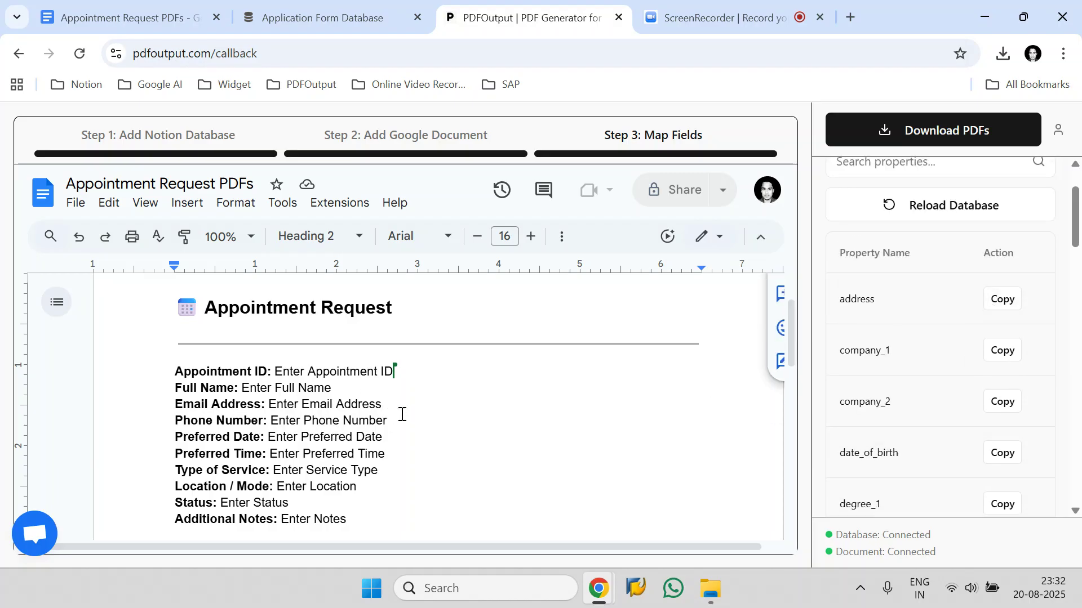
pyautogui.scroll(2, 836, 317)
# Search the Notion properties for an appointment ID field and scroll through the property list.
pyautogui.click(902, 243)
pyautogui.write('Appo')
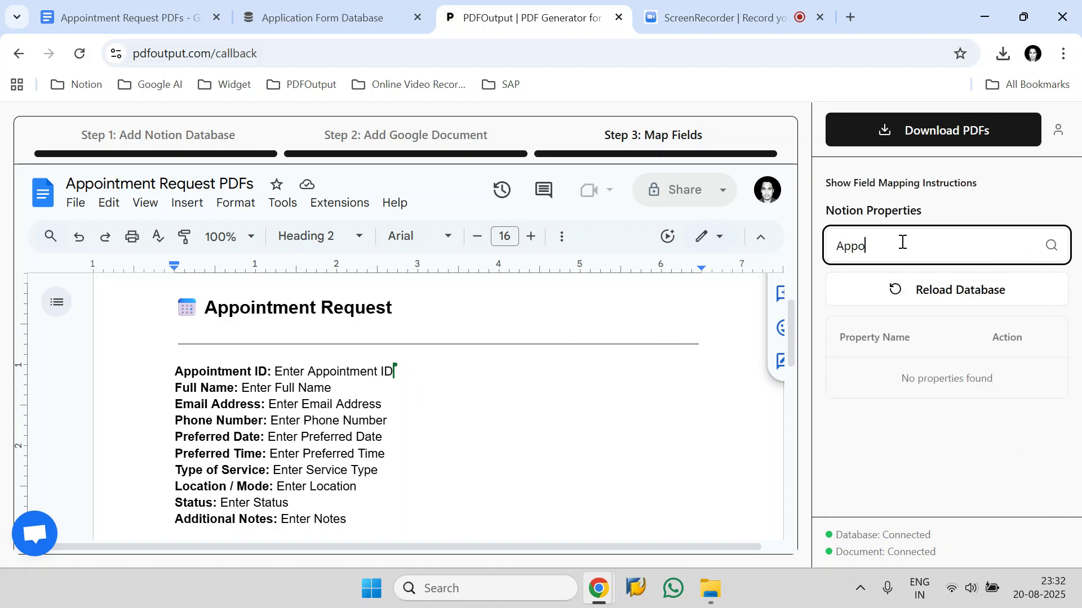
pyautogui.press('BackSpace')
pyautogui.press('BackSpace')
pyautogui.press('BackSpace')
pyautogui.press('BackSpace')
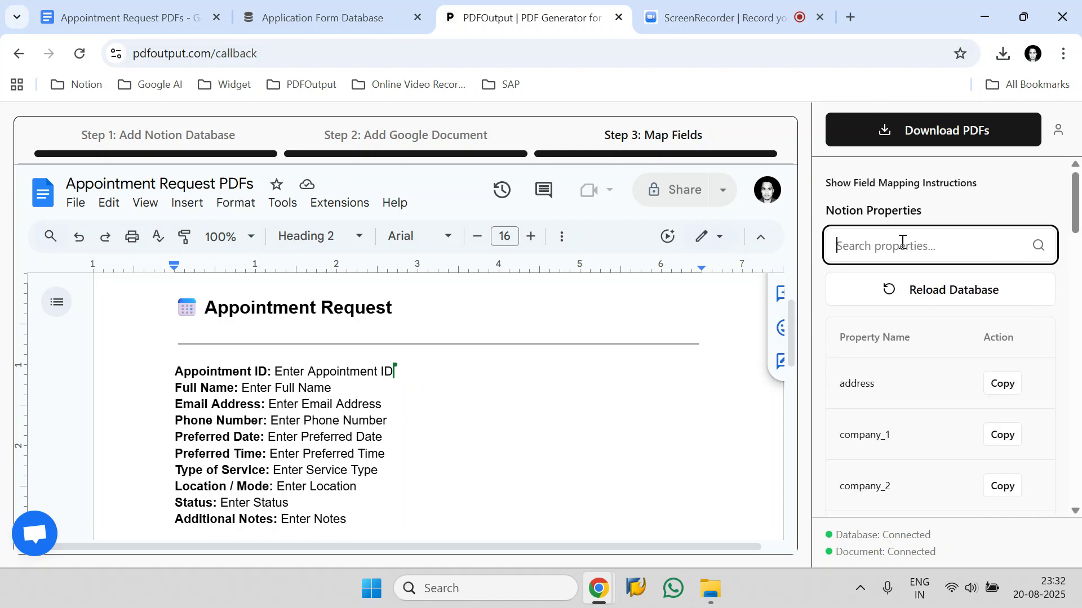
pyautogui.write('ID')
pyautogui.press('BackSpace')
pyautogui.press('BackSpace')
pyautogui.scroll(-10, 936, 293)
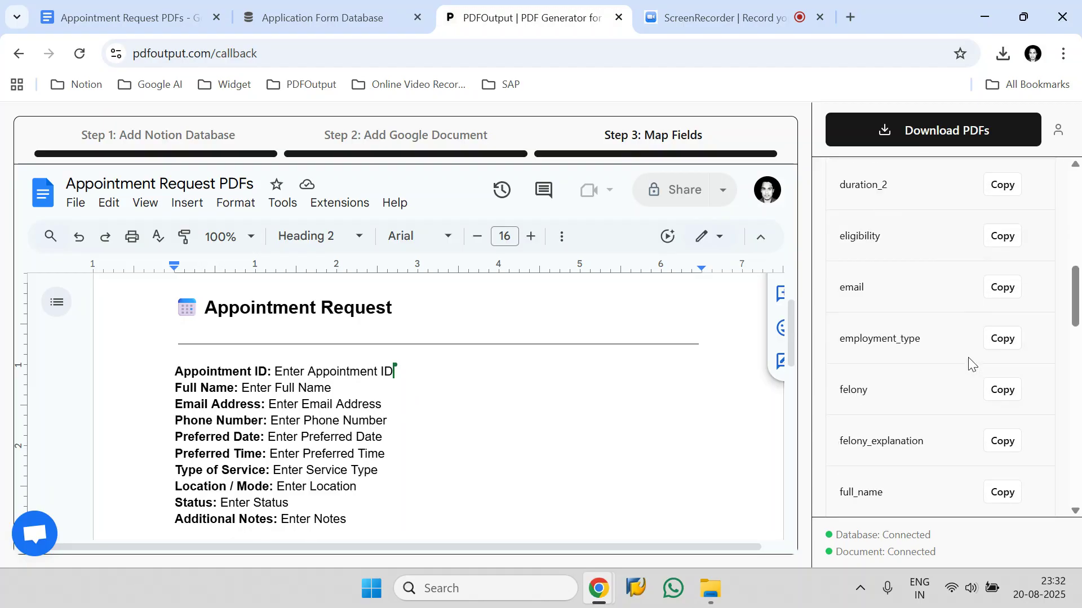
pyautogui.scroll(-3, 969, 361)
pyautogui.scroll(-8, 970, 359)
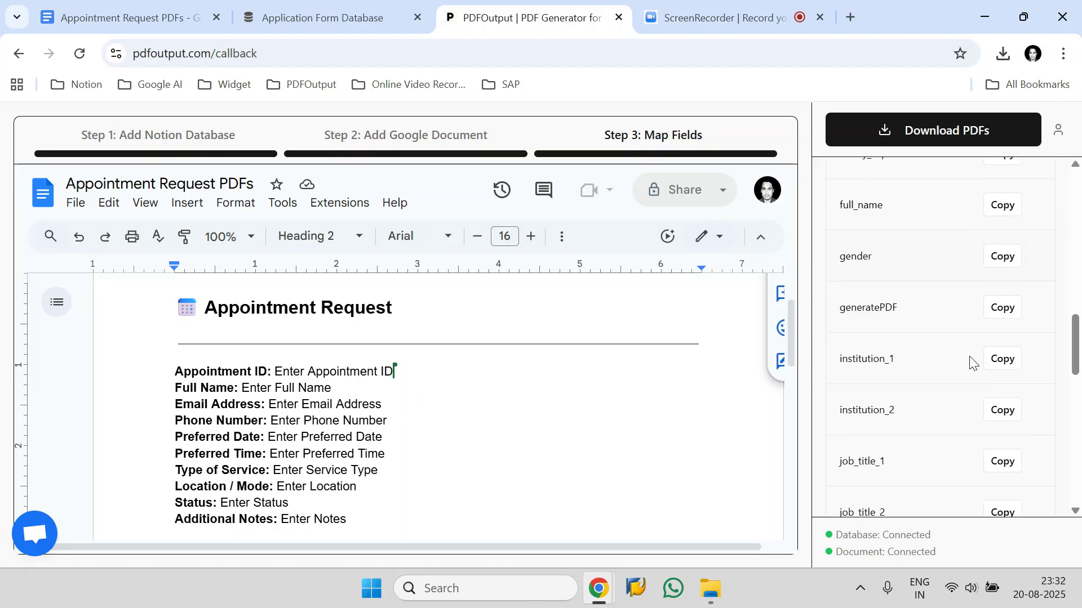
pyautogui.scroll(-4, 970, 359)
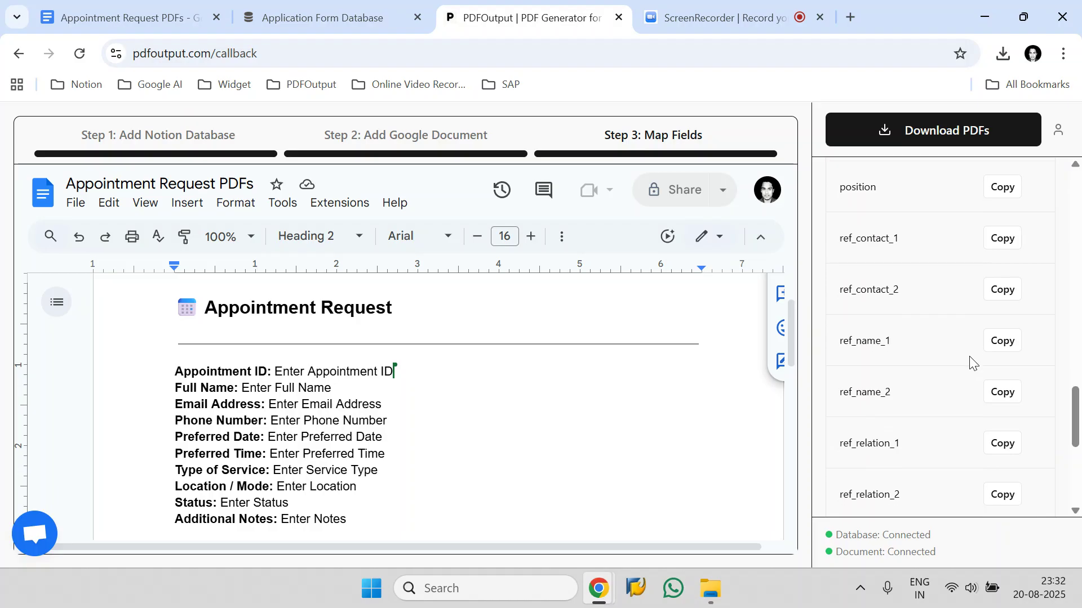
# Replace the Full Name placeholder text in the template with the copied {{full_name}} property tag.
pyautogui.moveTo(347, 382); pyautogui.dragTo(241, 388)
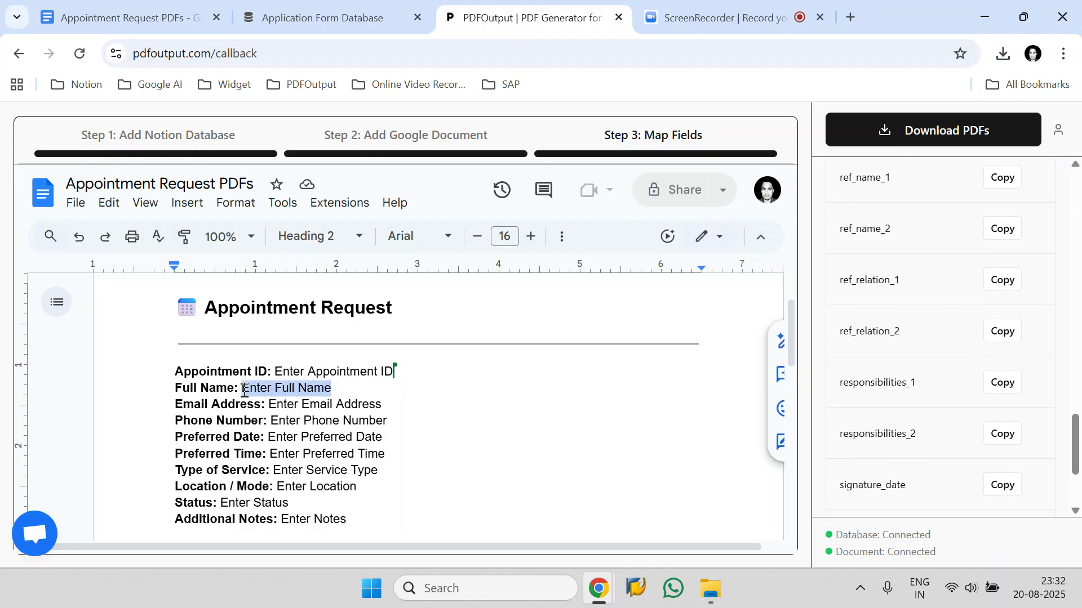
pyautogui.scroll(15, 874, 359)
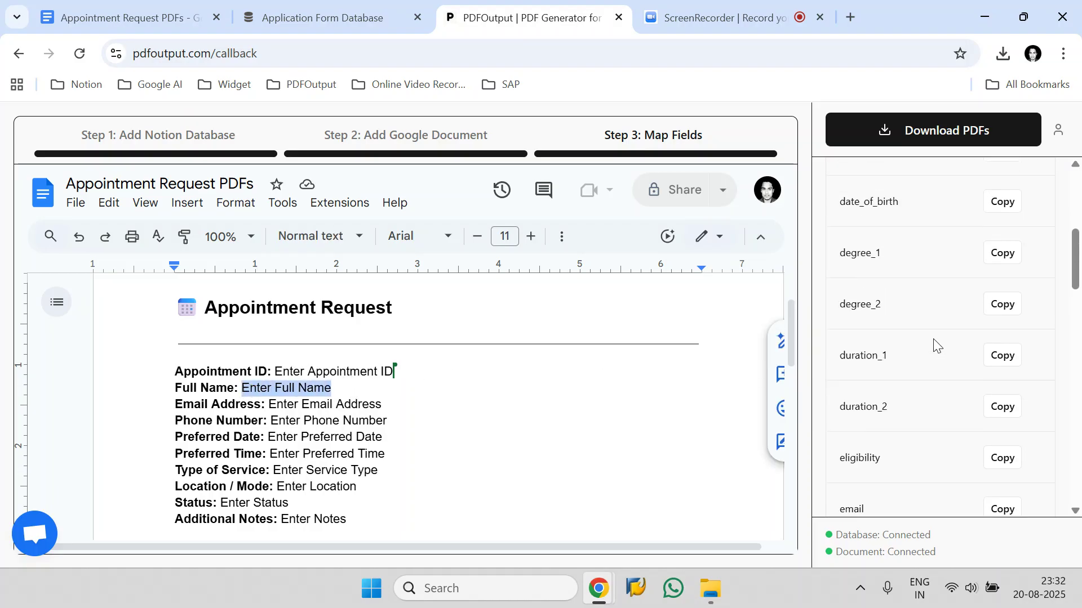
pyautogui.click(902, 244)
pyautogui.write('name')
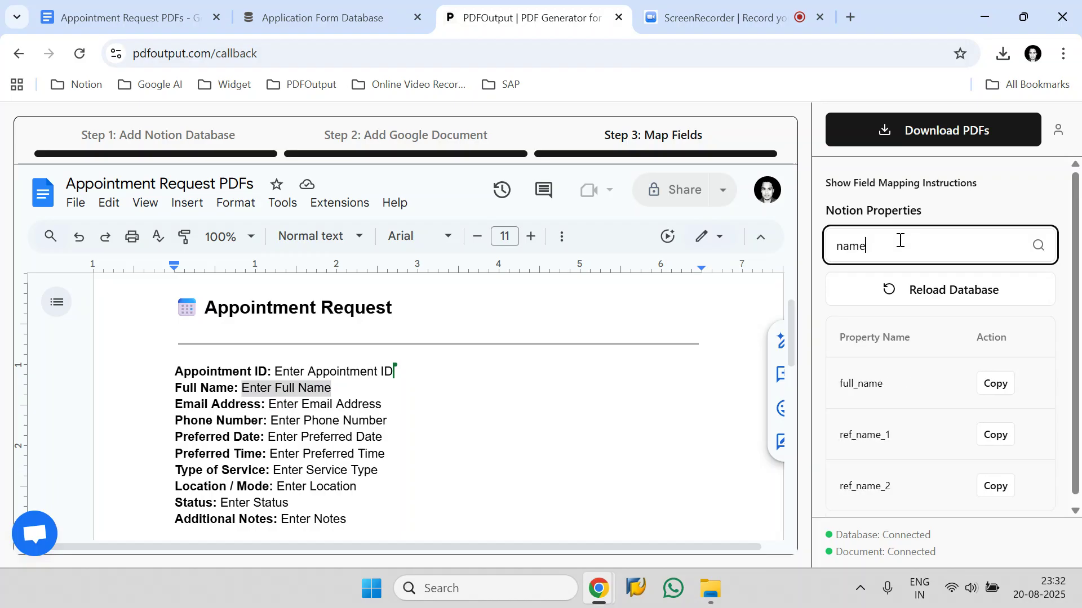
pyautogui.click(1003, 386)
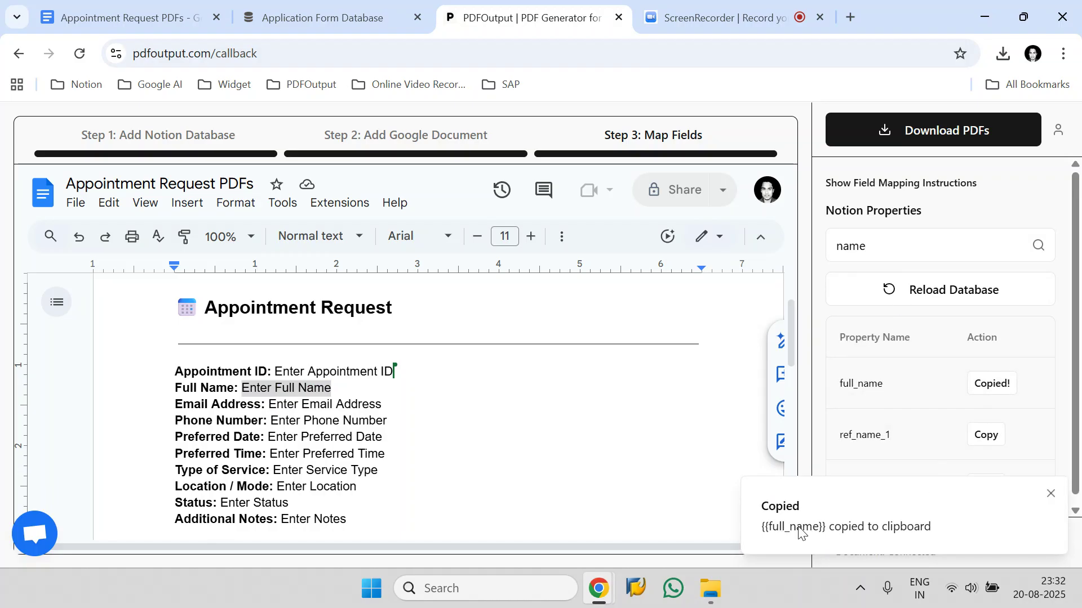
pyautogui.click(336, 387)
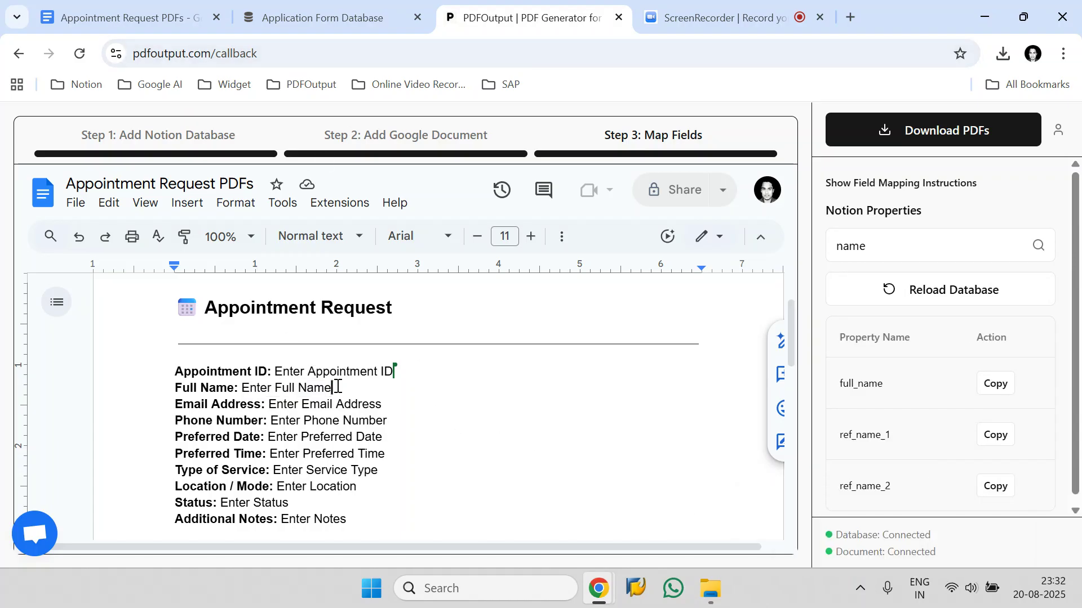
pyautogui.moveTo(336, 388); pyautogui.dragTo(244, 390)
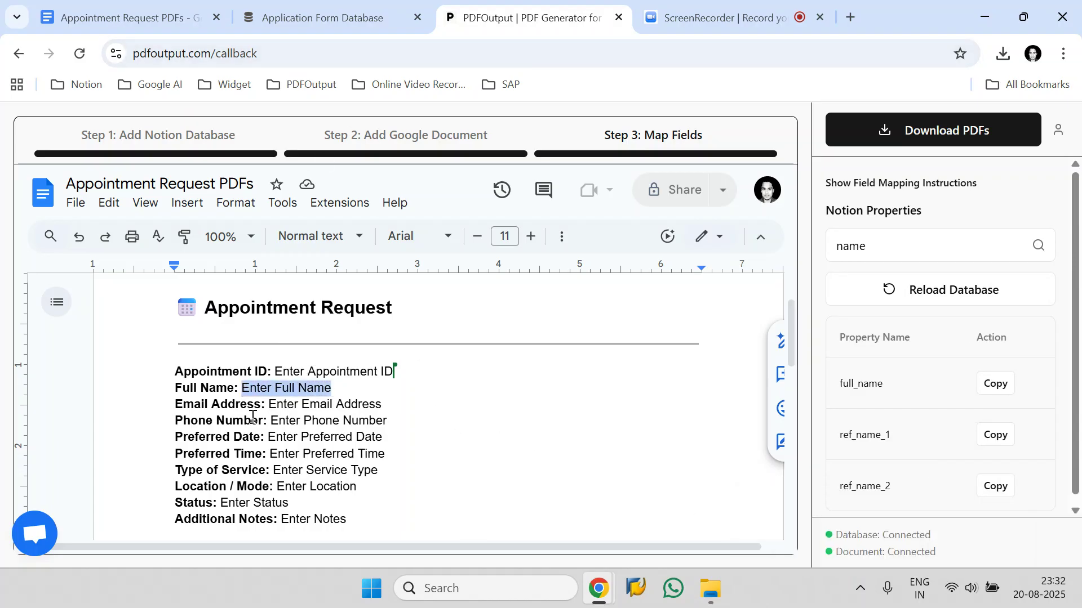
pyautogui.press('BackSpace')
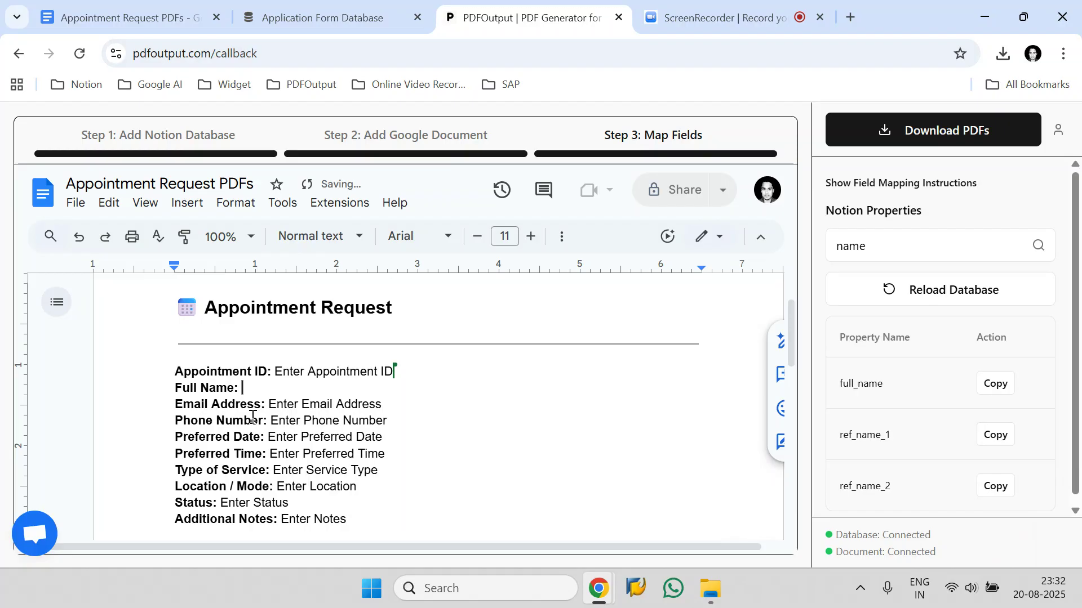
pyautogui.hotkey('ctrl', 'v')
pyautogui.hotkey('shift', 'Left')
pyautogui.hotkey('shift', 'Left')
pyautogui.hotkey('shift', 'Left')
pyautogui.hotkey('shift', 'Left')
pyautogui.hotkey('shift', 'Left')
pyautogui.hotkey('shift', 'Left')
pyautogui.hotkey('shift', 'Left')
pyautogui.hotkey('shift', 'Left')
pyautogui.hotkey('shift', 'Left')
pyautogui.hotkey('shift', 'Left')
pyautogui.hotkey('shift', 'Left')
pyautogui.hotkey('ctrl', 'b')
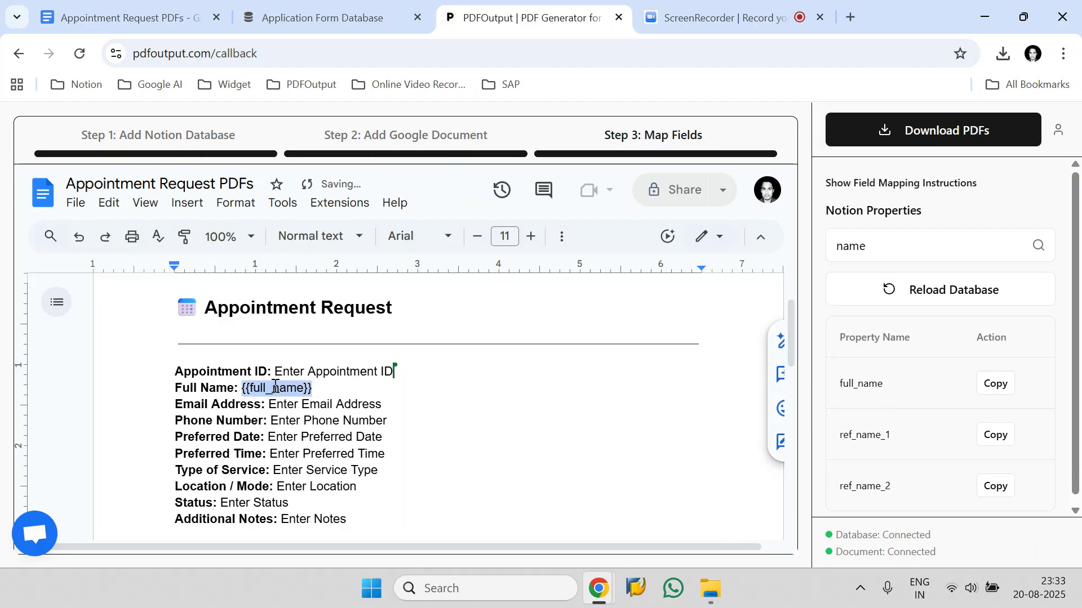
# Replace the Email Address placeholder text with the copied {{email}} property tag.
pyautogui.click(886, 245)
pyautogui.hotkey('ctrl', 'a')
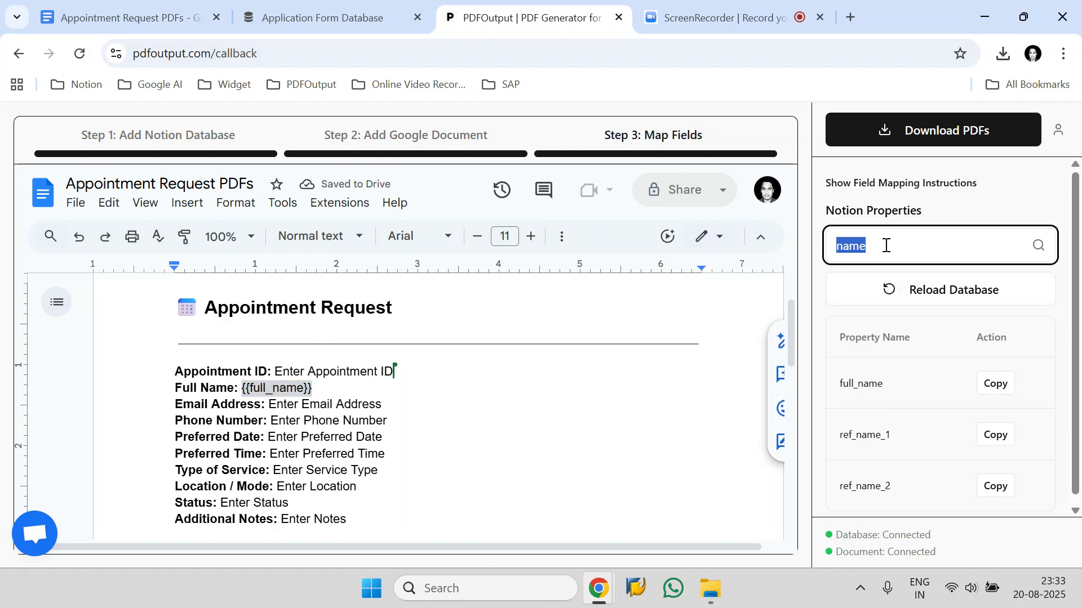
pyautogui.write('emai')
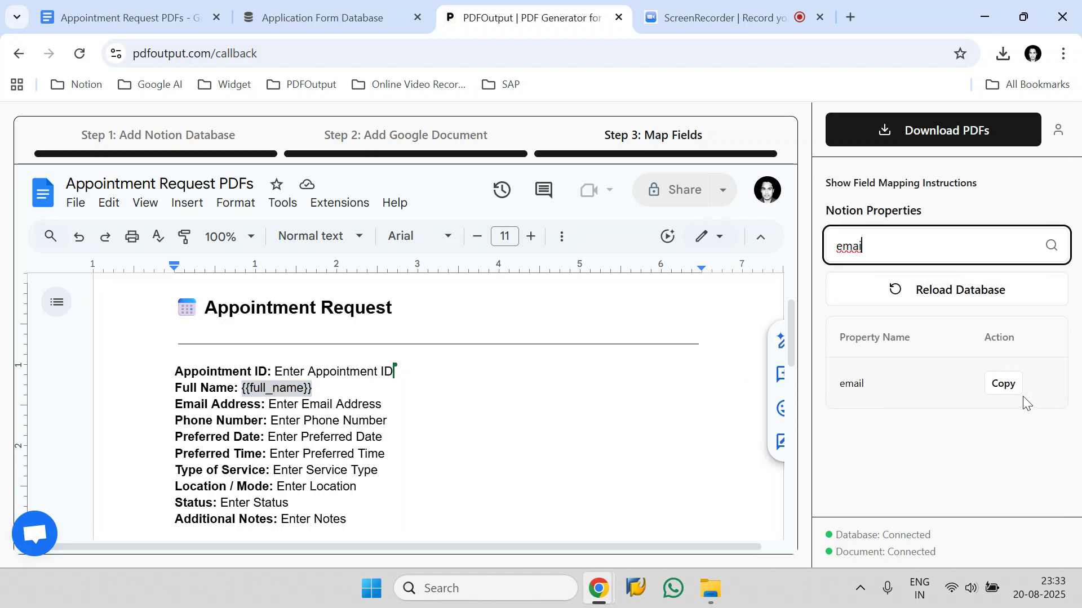
pyautogui.click(1005, 388)
pyautogui.moveTo(393, 404); pyautogui.dragTo(278, 403)
pyautogui.press('BackSpace')
pyautogui.hotkey('ctrl', 'v')
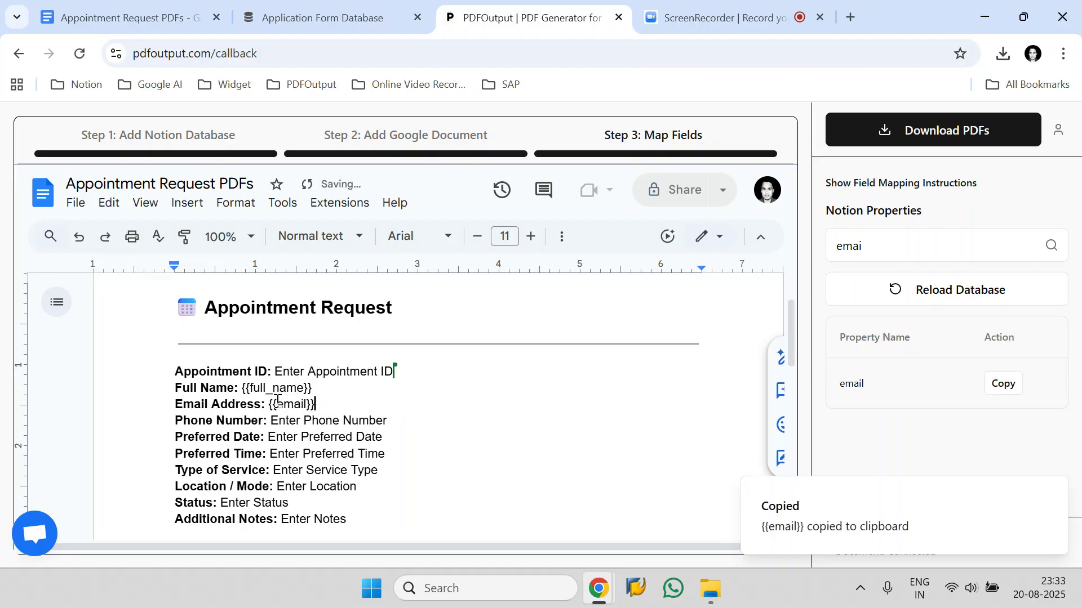
# Replace the Phone Number placeholder text with the copied {{phone_number}} property tag.
pyautogui.doubleClick(900, 237)
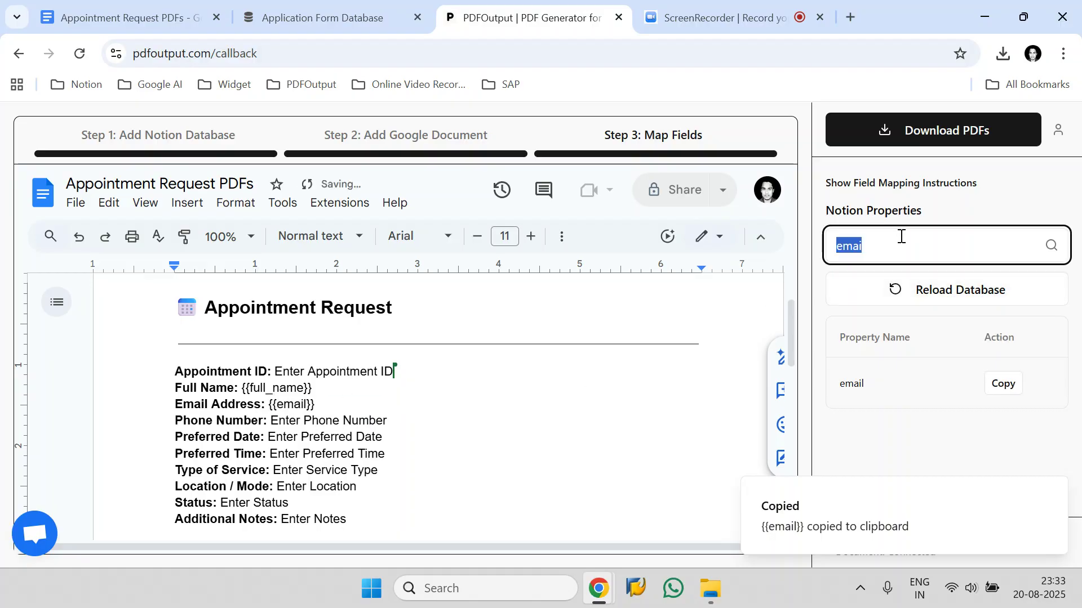
pyautogui.press('BackSpace')
pyautogui.write('phone')
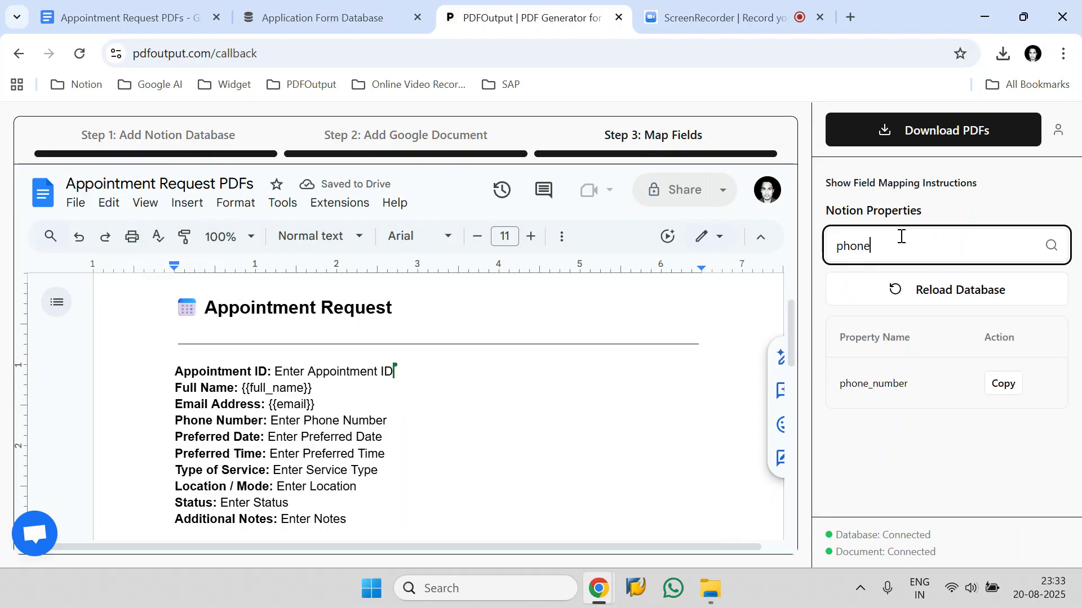
pyautogui.click(1002, 383)
pyautogui.moveTo(436, 416); pyautogui.dragTo(272, 421)
pyautogui.press('BackSpace')
pyautogui.hotkey('ctrl', 'v')
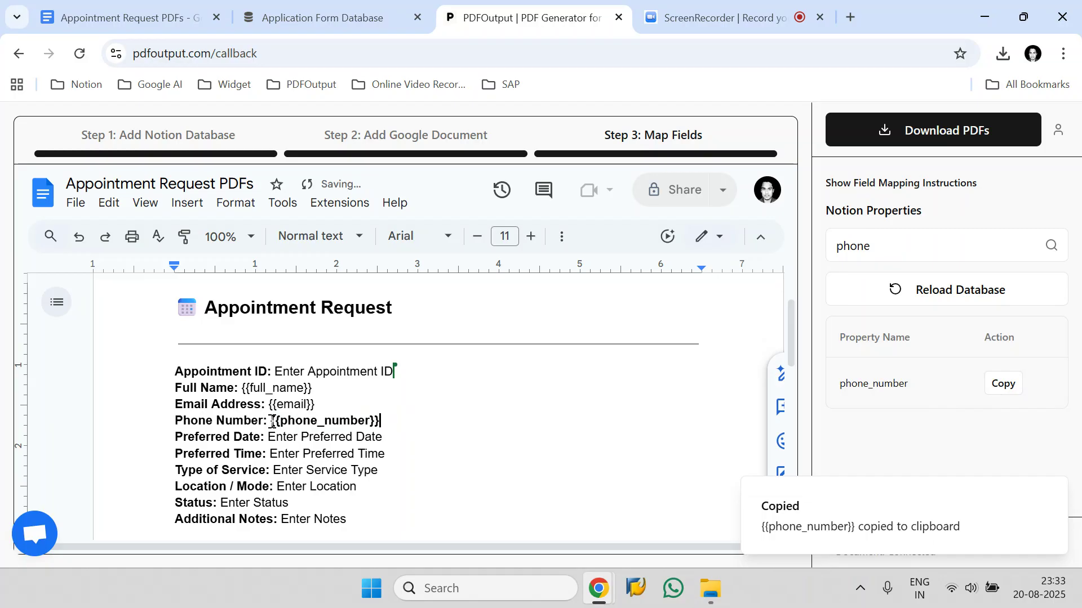
pyautogui.keyDown('shift'); pyautogui.click(272, 421); pyautogui.keyUp('shift')
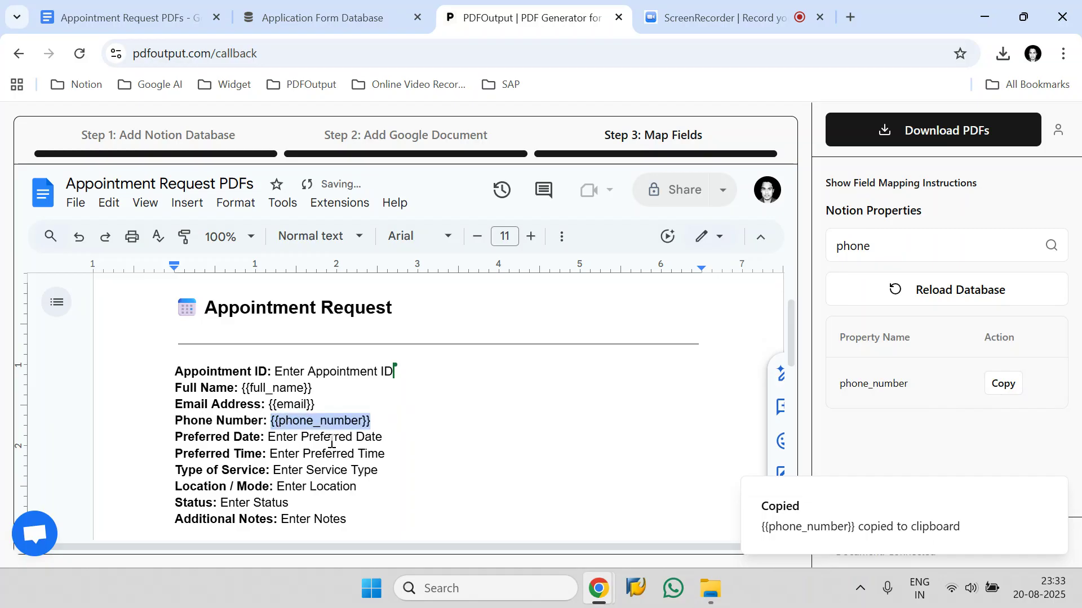
pyautogui.scroll(-3, 341, 417)
pyautogui.scroll(3, 343, 404)
pyautogui.click(385, 423)
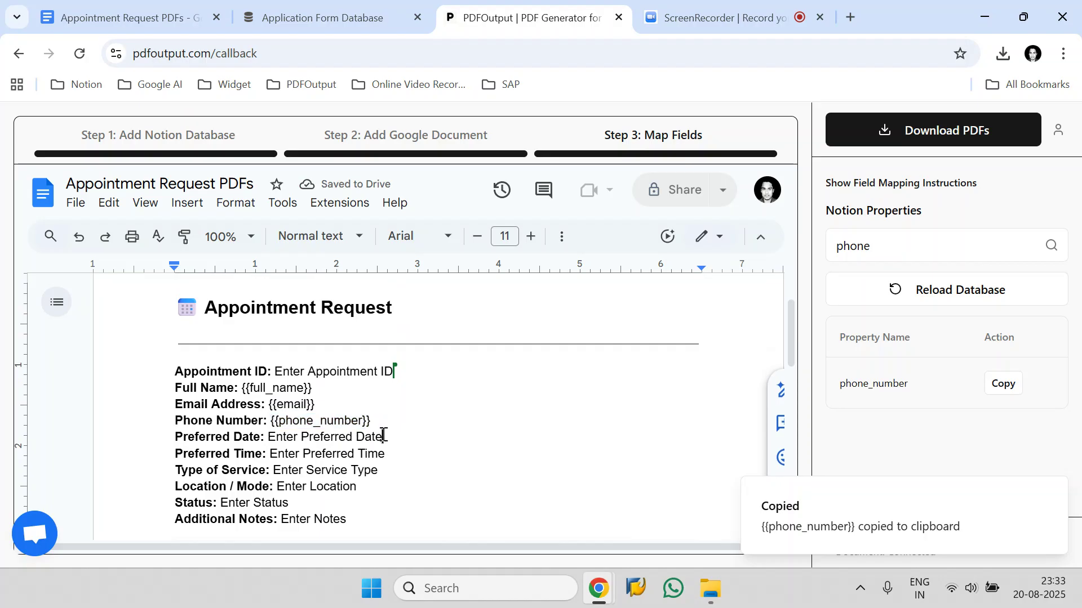
pyautogui.moveTo(382, 422); pyautogui.dragTo(239, 384)
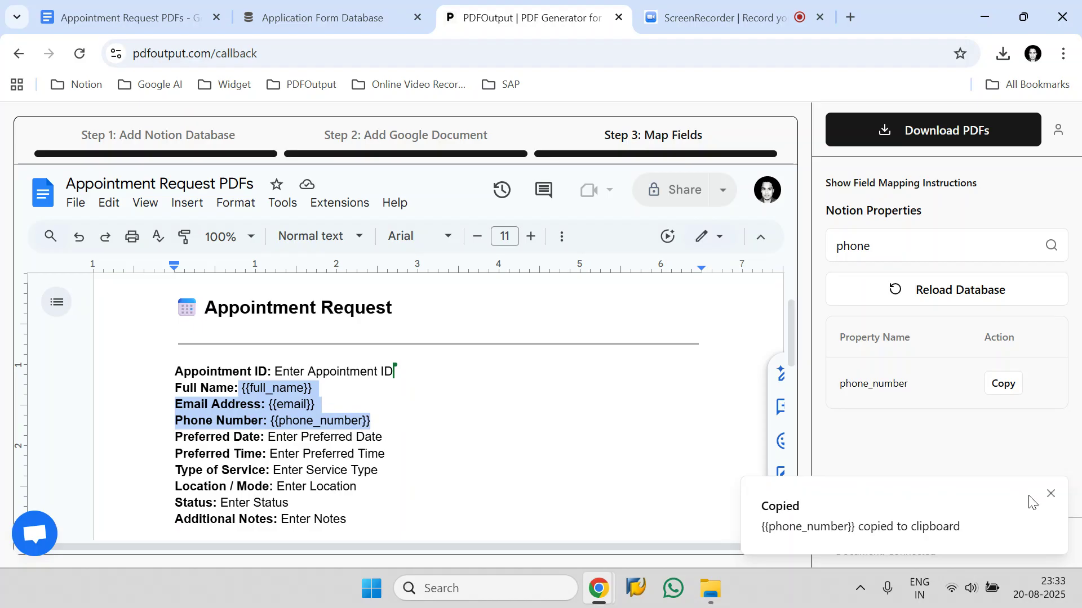
pyautogui.click(1048, 495)
# Open the PDF download options and keep the export range set to All Rows.
pyautogui.click(980, 131)
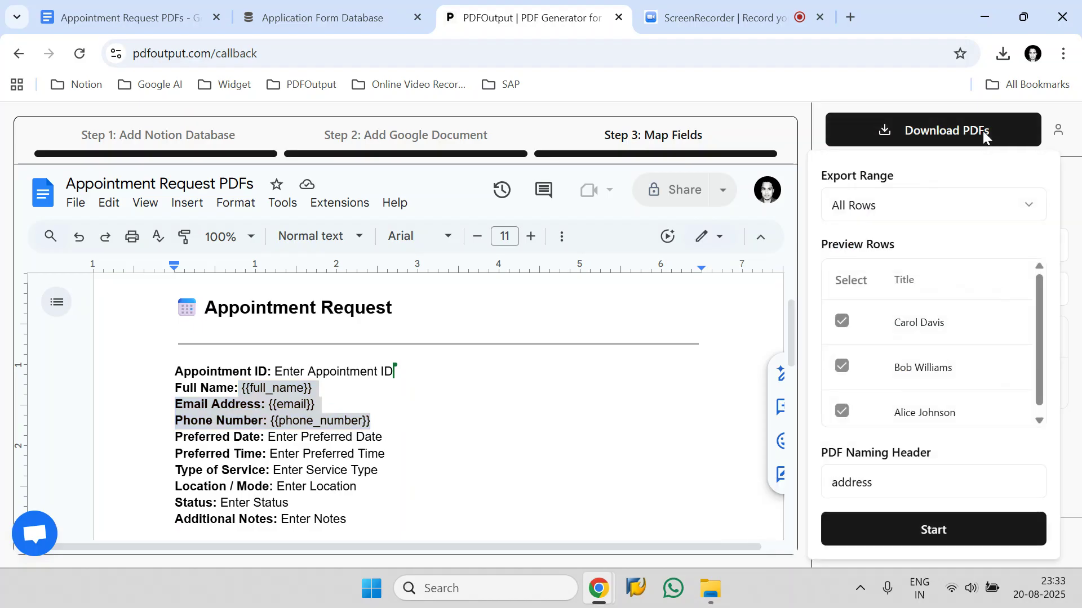
pyautogui.click(907, 205)
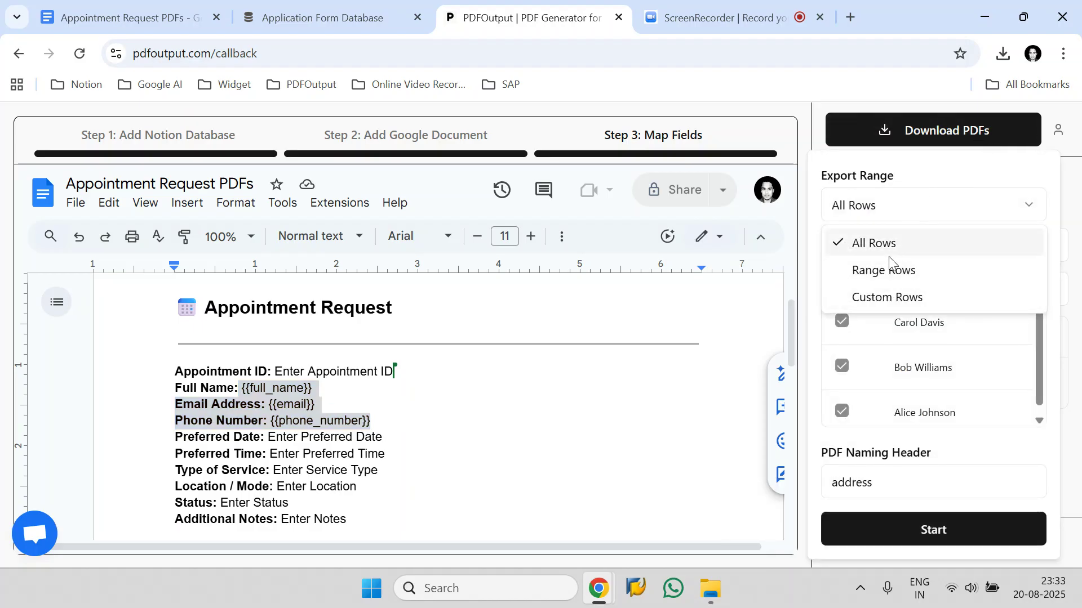
pyautogui.click(889, 251)
# Set the PDF naming header to full_name and start generating the PDFs.
pyautogui.click(314, 17)
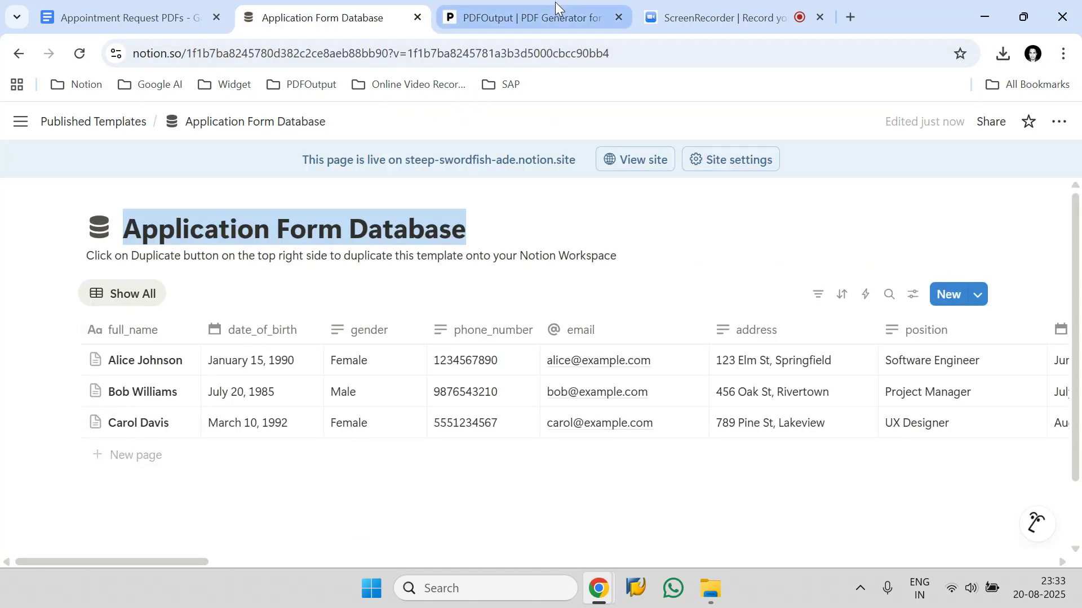
pyautogui.click(524, 17)
pyautogui.click(902, 498)
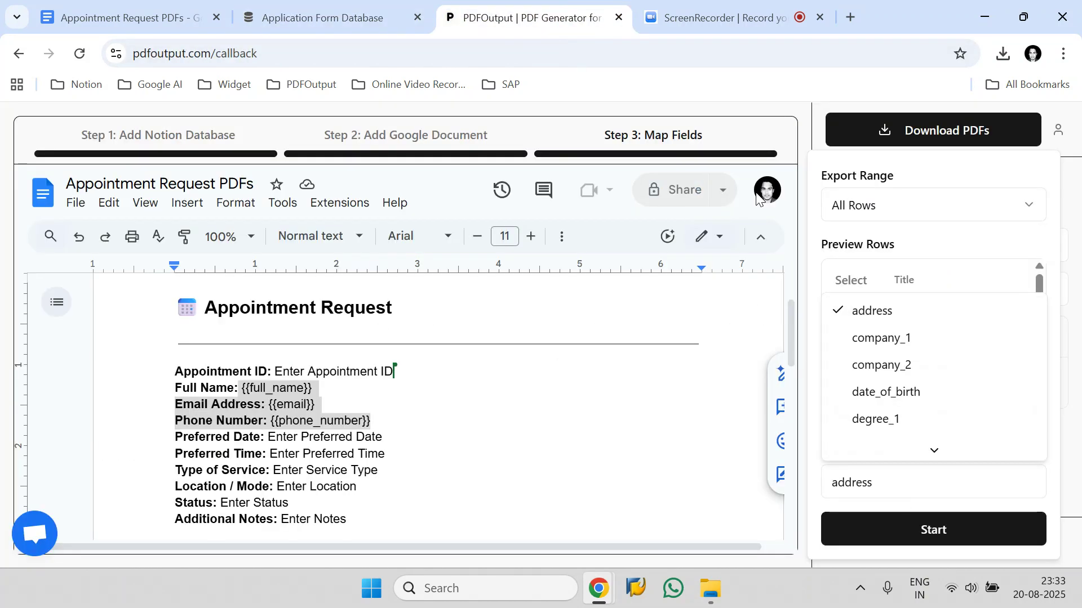
pyautogui.click(315, 18)
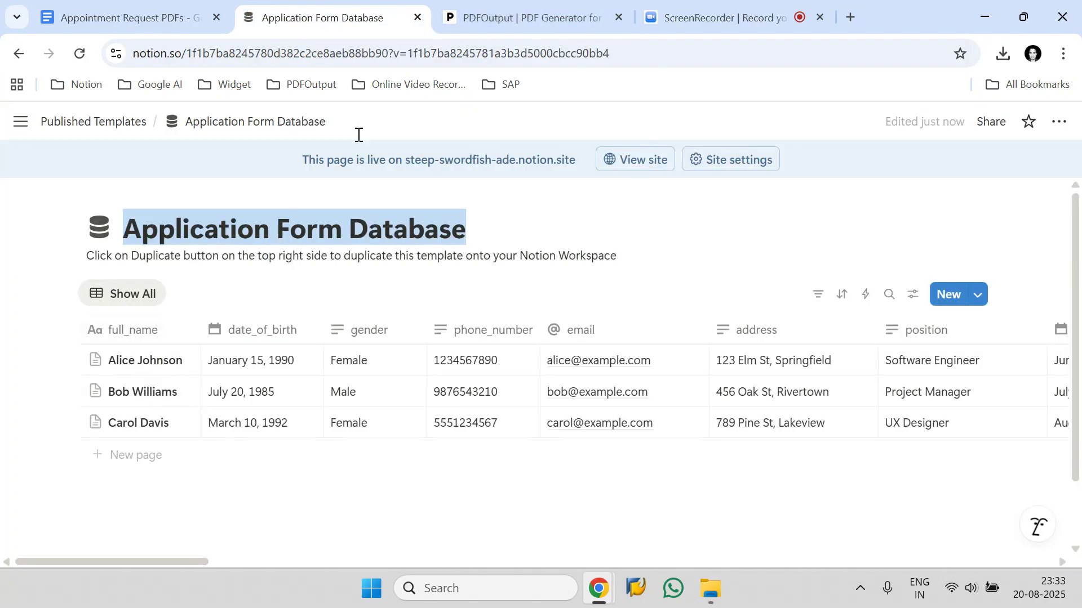
pyautogui.click(524, 17)
pyautogui.click(947, 485)
pyautogui.scroll(-4, 918, 395)
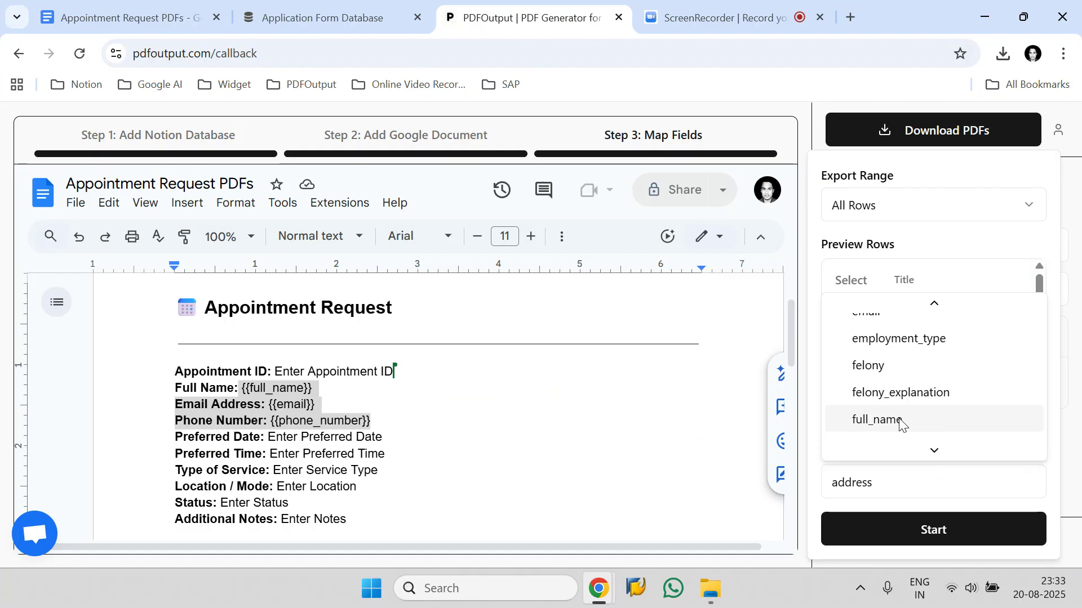
pyautogui.click(900, 421)
pyautogui.click(944, 540)
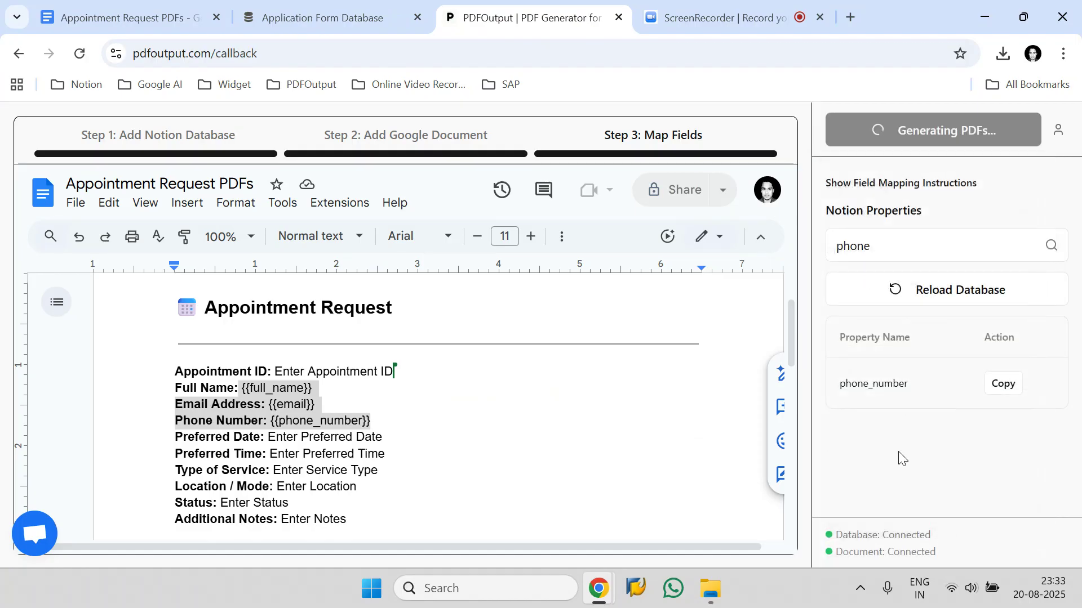
pyautogui.click(298, 7)
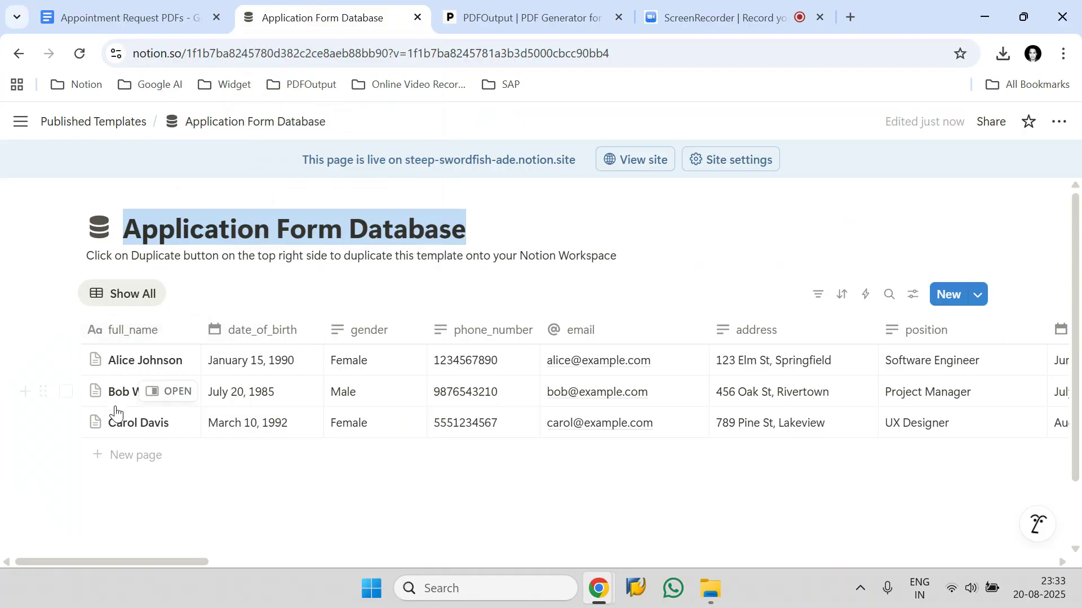
pyautogui.click(524, 18)
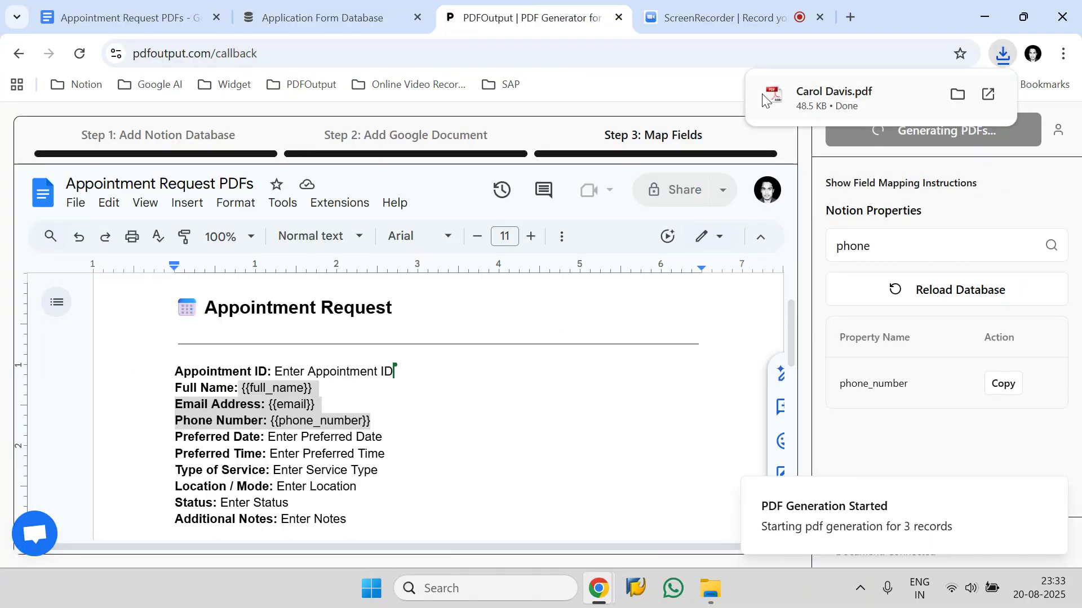
pyautogui.click(321, 18)
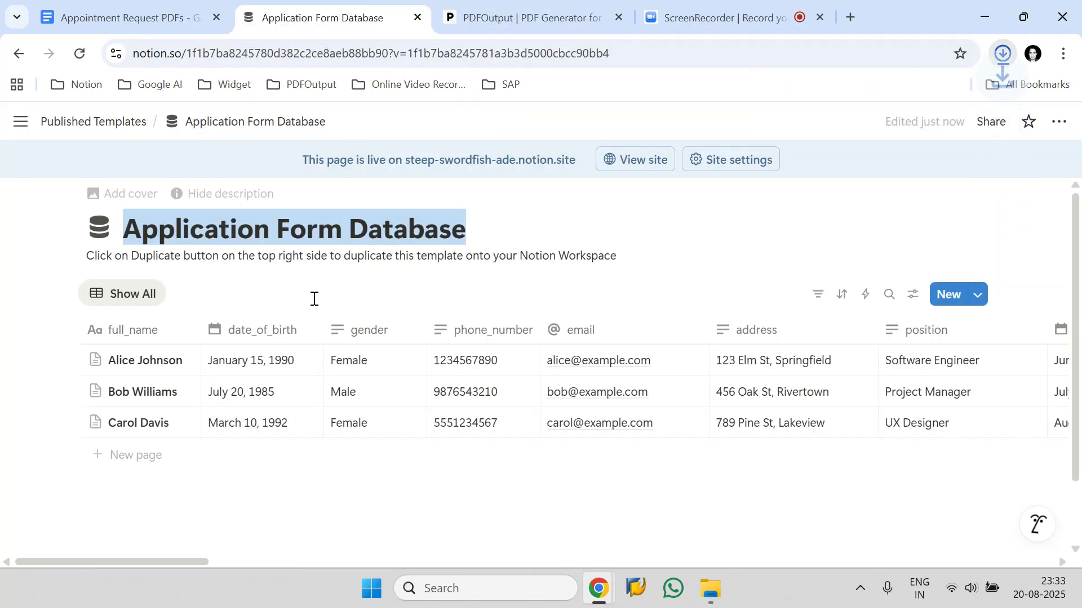
pyautogui.click(66, 424)
pyautogui.click(524, 18)
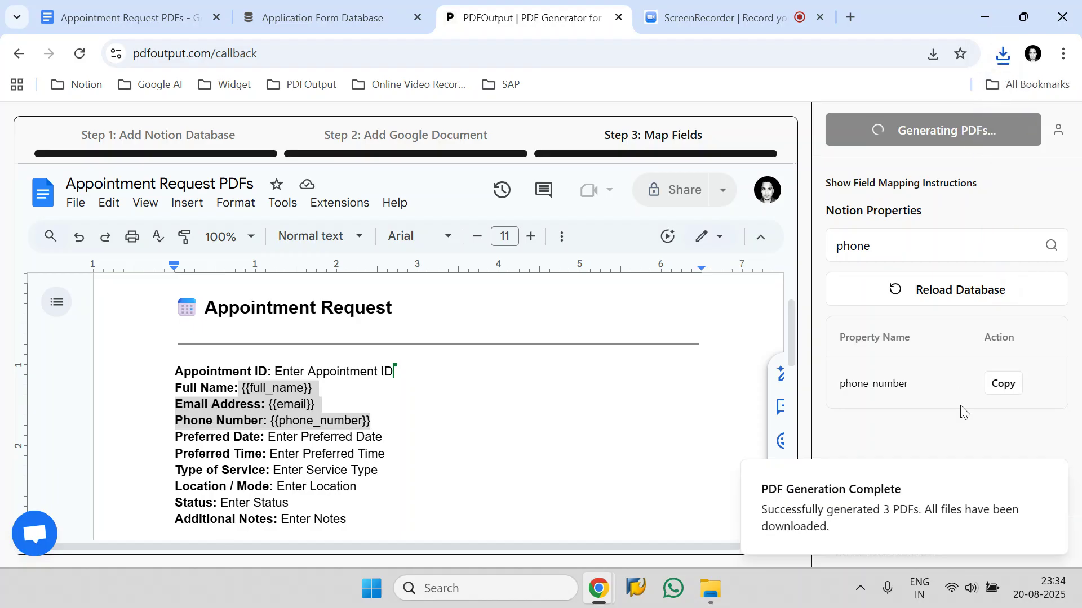
pyautogui.click(1049, 479)
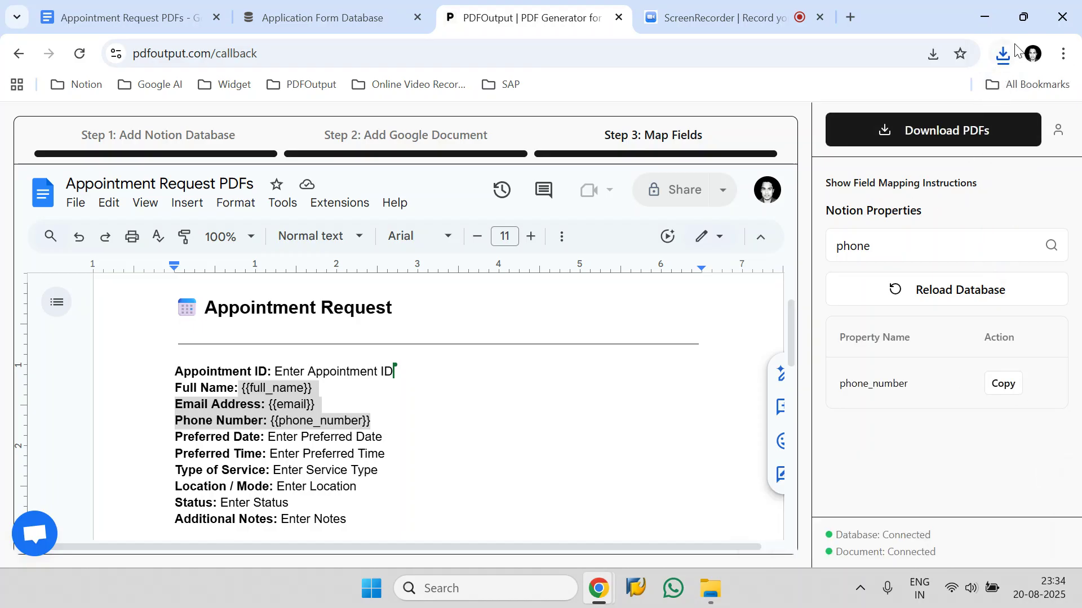
pyautogui.click(998, 58)
pyautogui.click(944, 127)
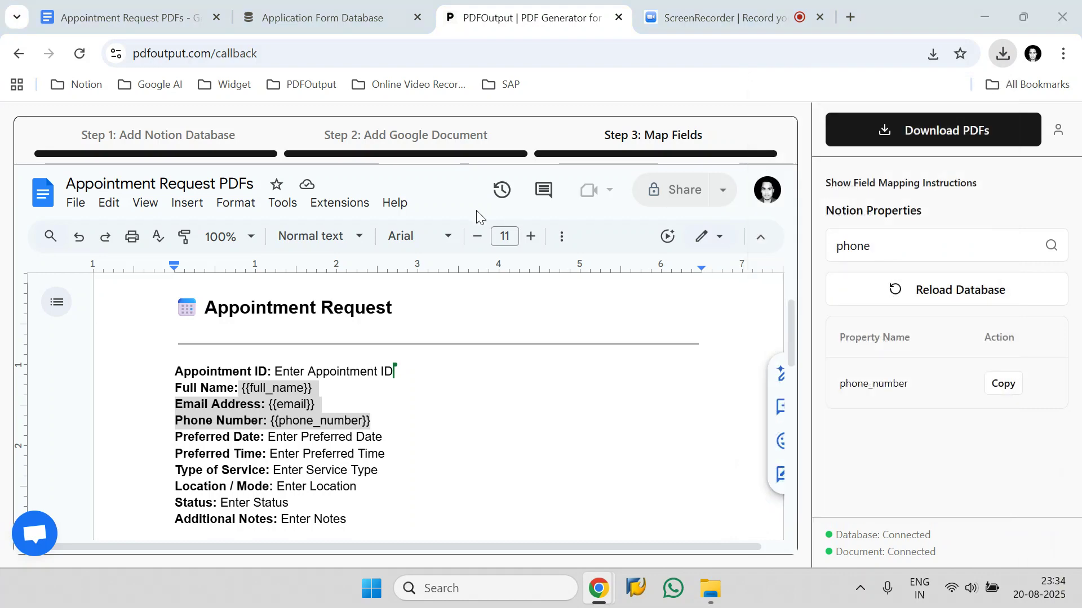
pyautogui.click(406, 195)
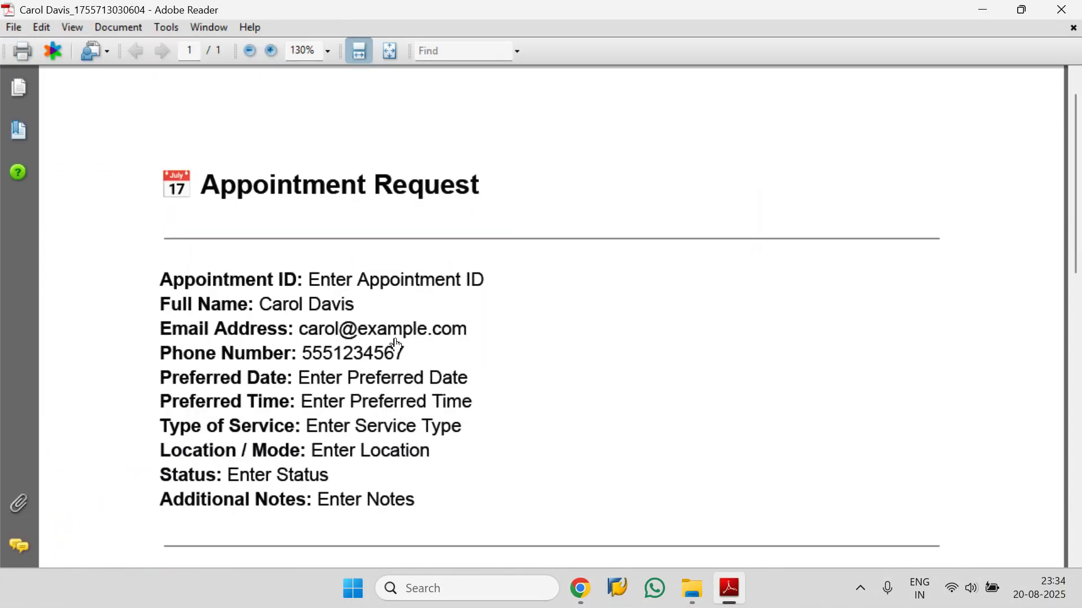
pyautogui.moveTo(405, 344); pyautogui.dragTo(176, 317)
pyautogui.moveTo(582, 586)
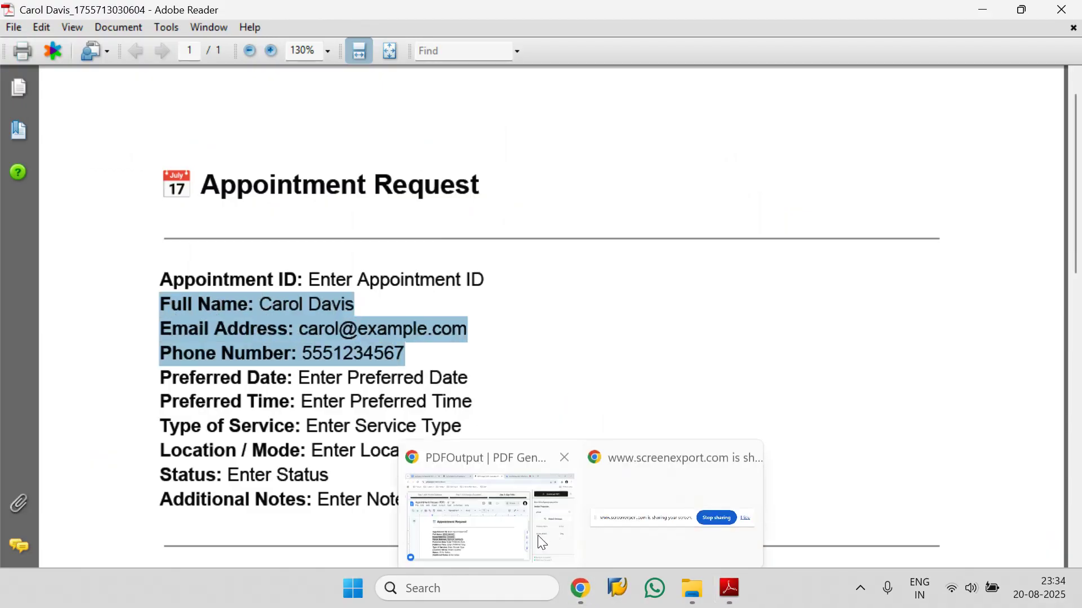
pyautogui.click(524, 524)
pyautogui.click(324, 17)
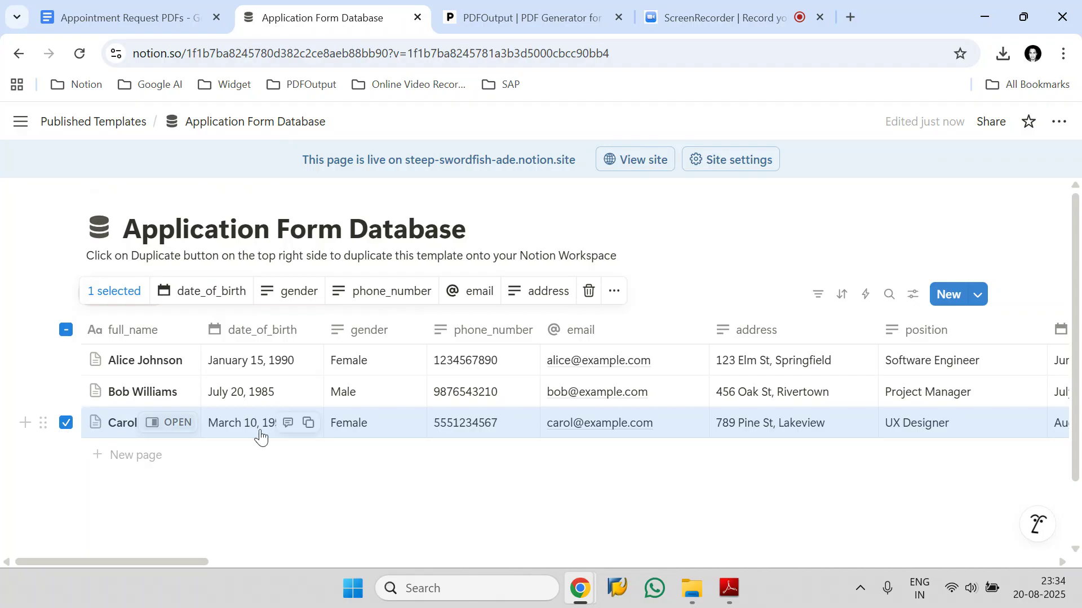
pyautogui.moveTo(682, 598)
pyautogui.click(763, 483)
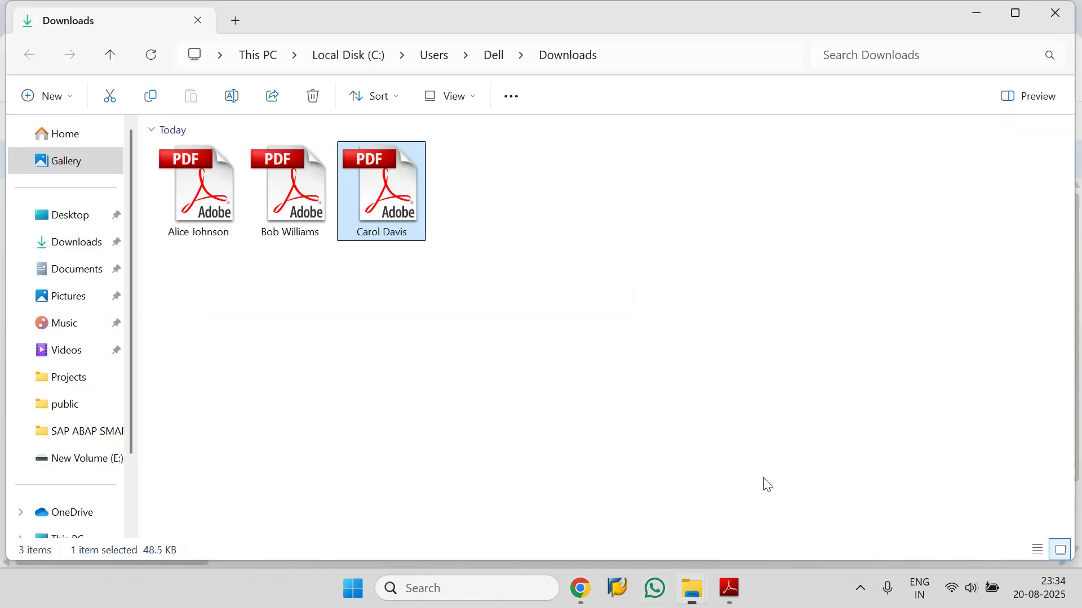
pyautogui.click(282, 170)
pyautogui.doubleClick(282, 170)
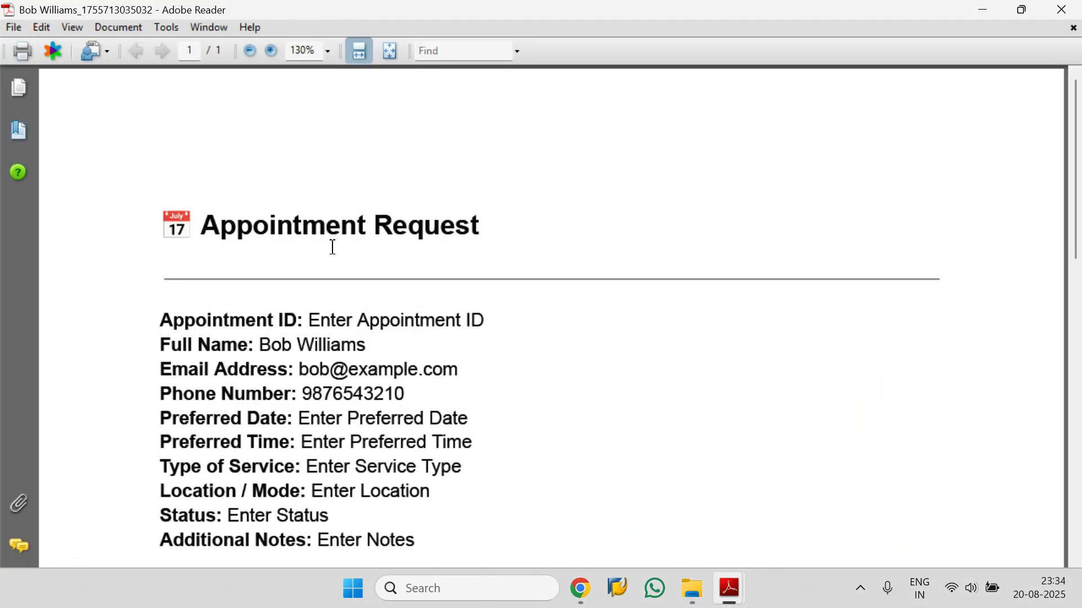
pyautogui.moveTo(430, 418); pyautogui.dragTo(183, 354)
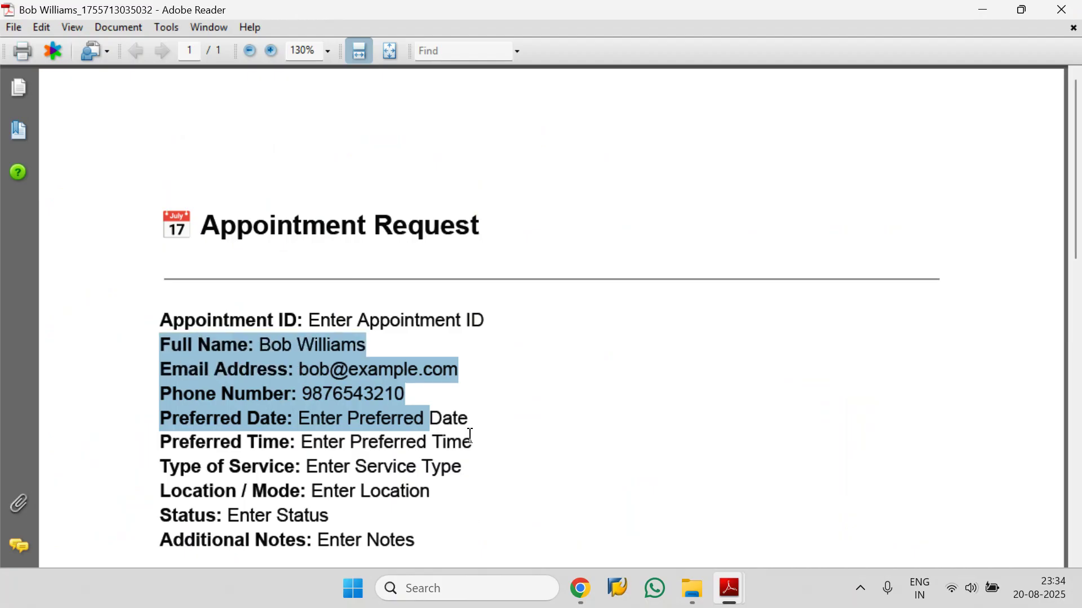
# Open the Alice Johnson PDF from the Downloads folder and highlight its filled fields.
pyautogui.moveTo(692, 596)
pyautogui.click(763, 483)
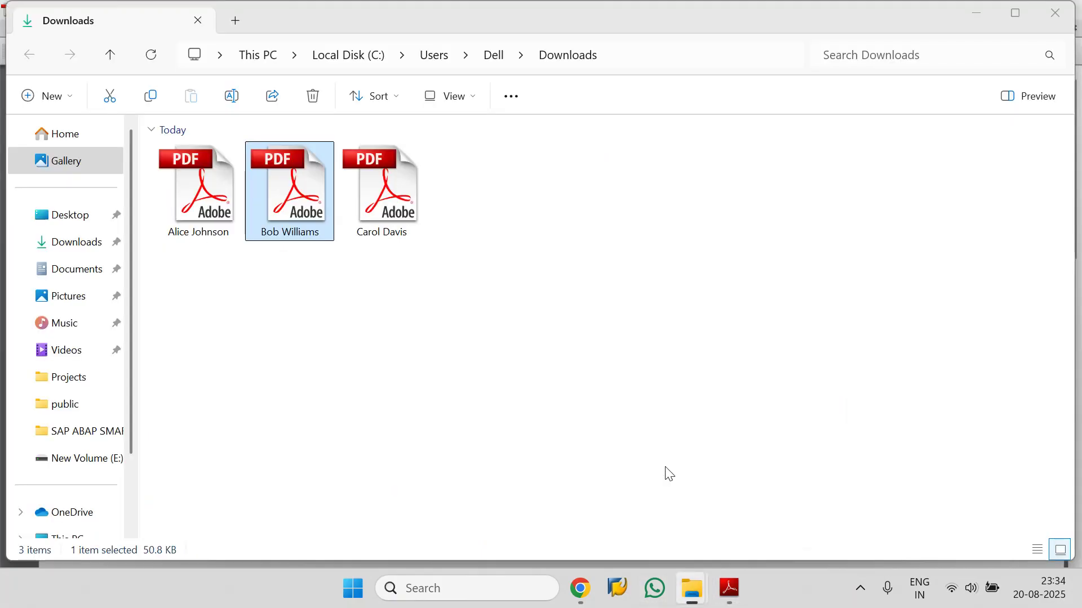
pyautogui.click(193, 201)
pyautogui.doubleClick(194, 201)
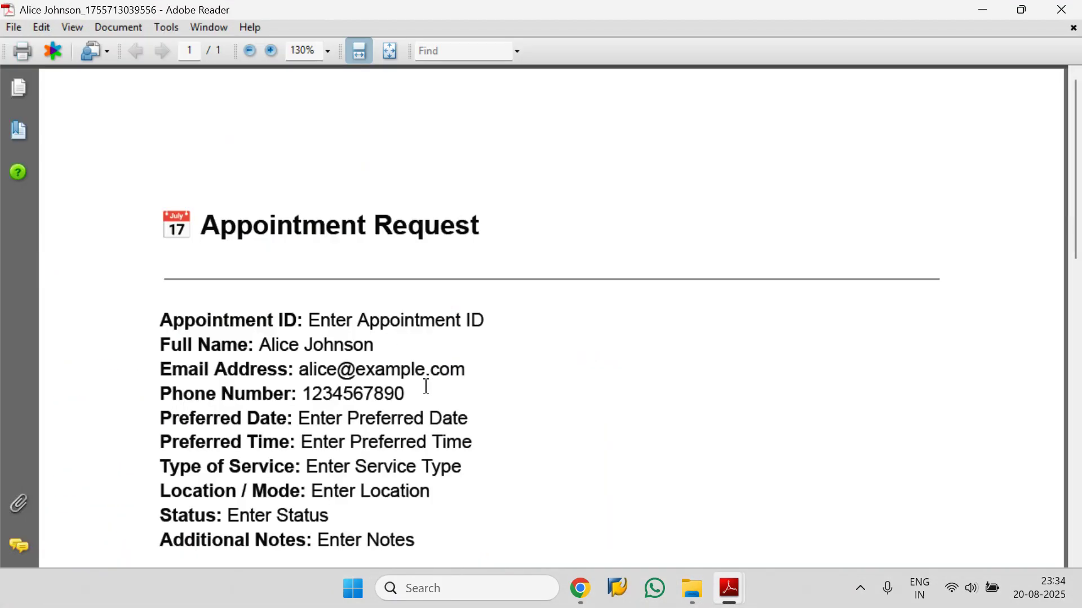
pyautogui.moveTo(426, 386); pyautogui.dragTo(179, 360)
pyautogui.moveTo(728, 587)
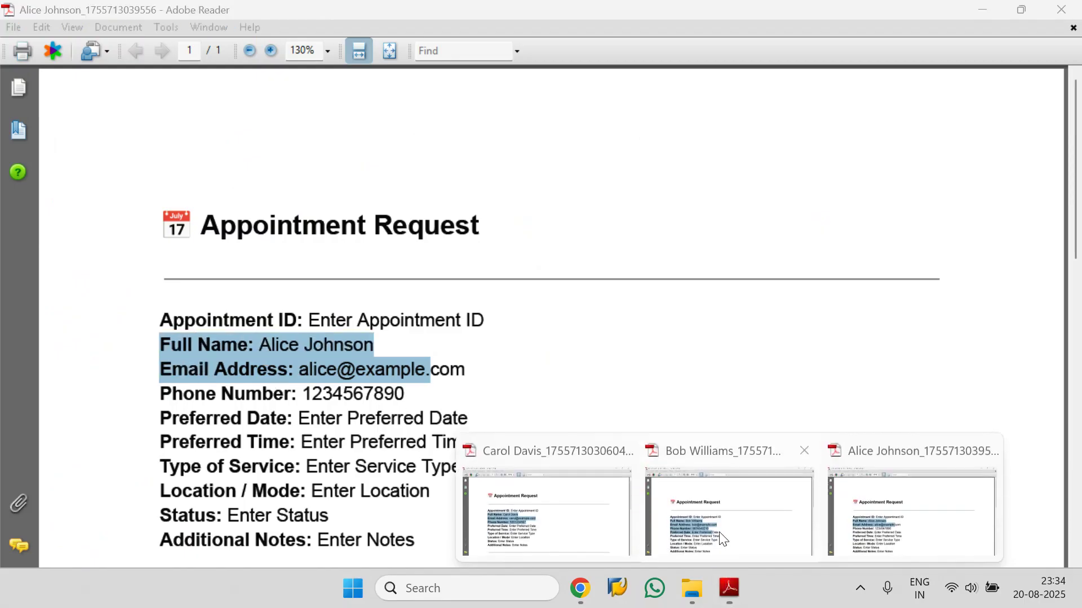